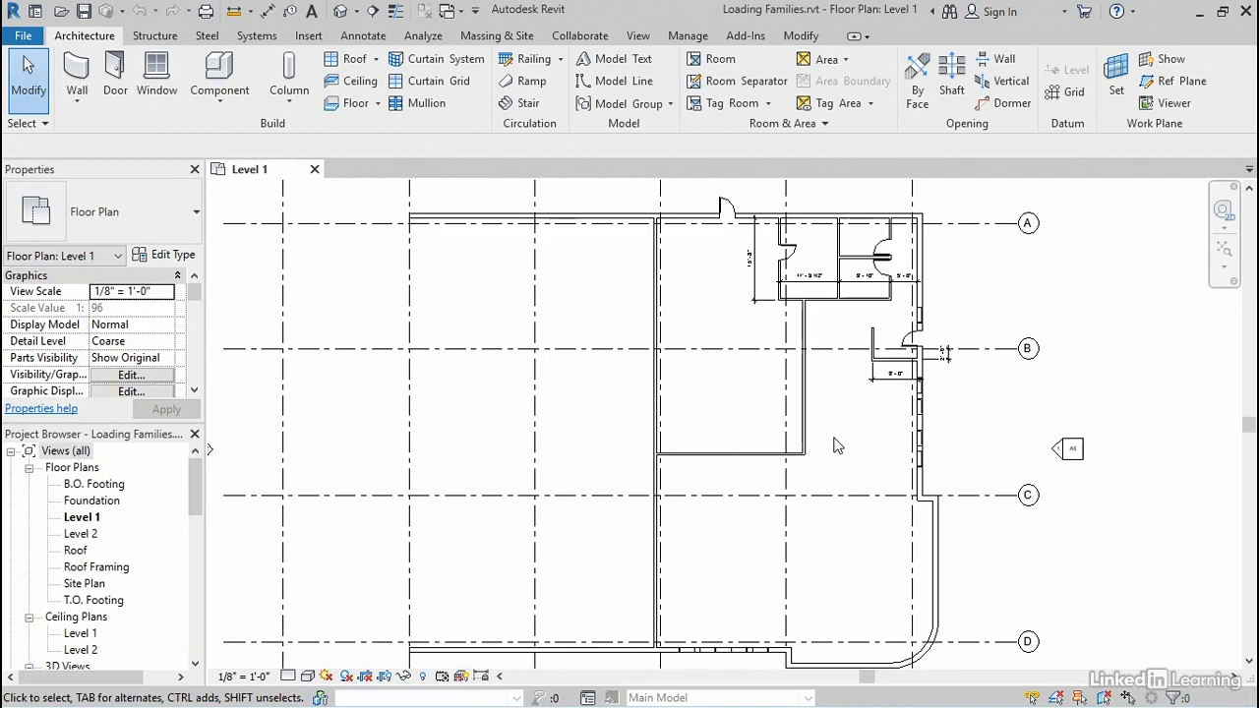
# Place 24" x 24" rectangular architectural columns up to Level 2 at grid intersections A-6, A-4 and B-5.
pyautogui.click(289, 104)
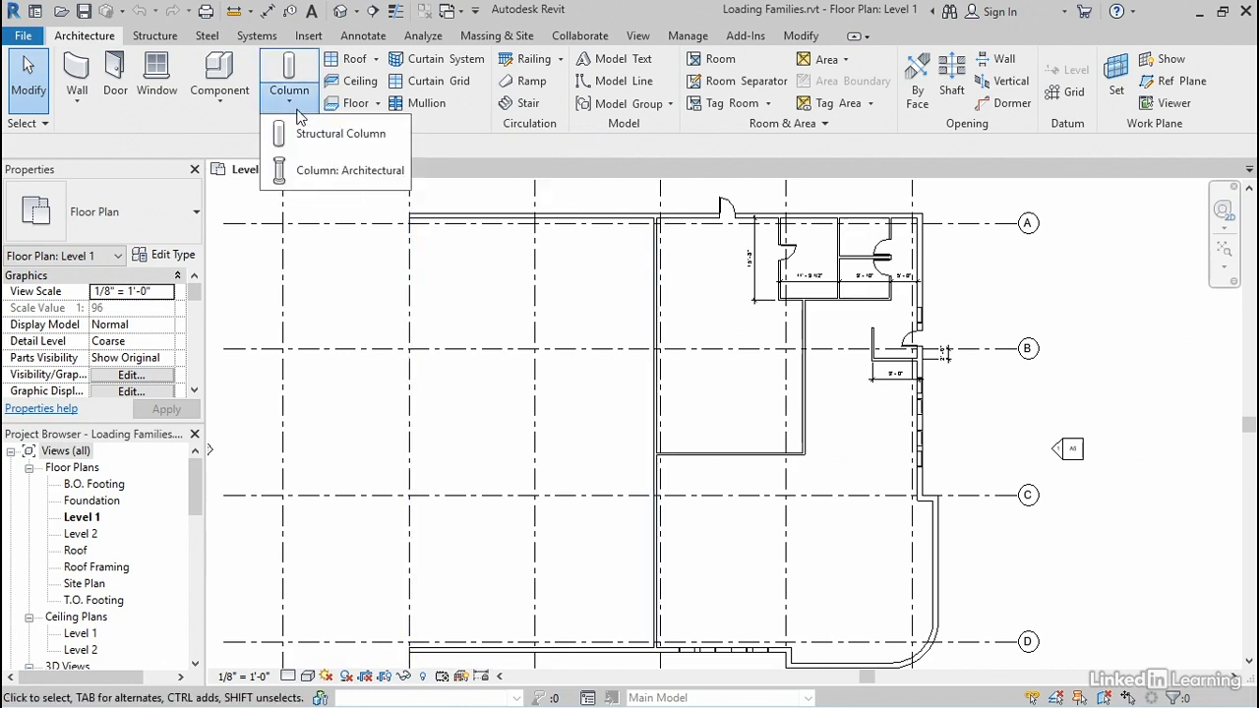
pyautogui.click(304, 181)
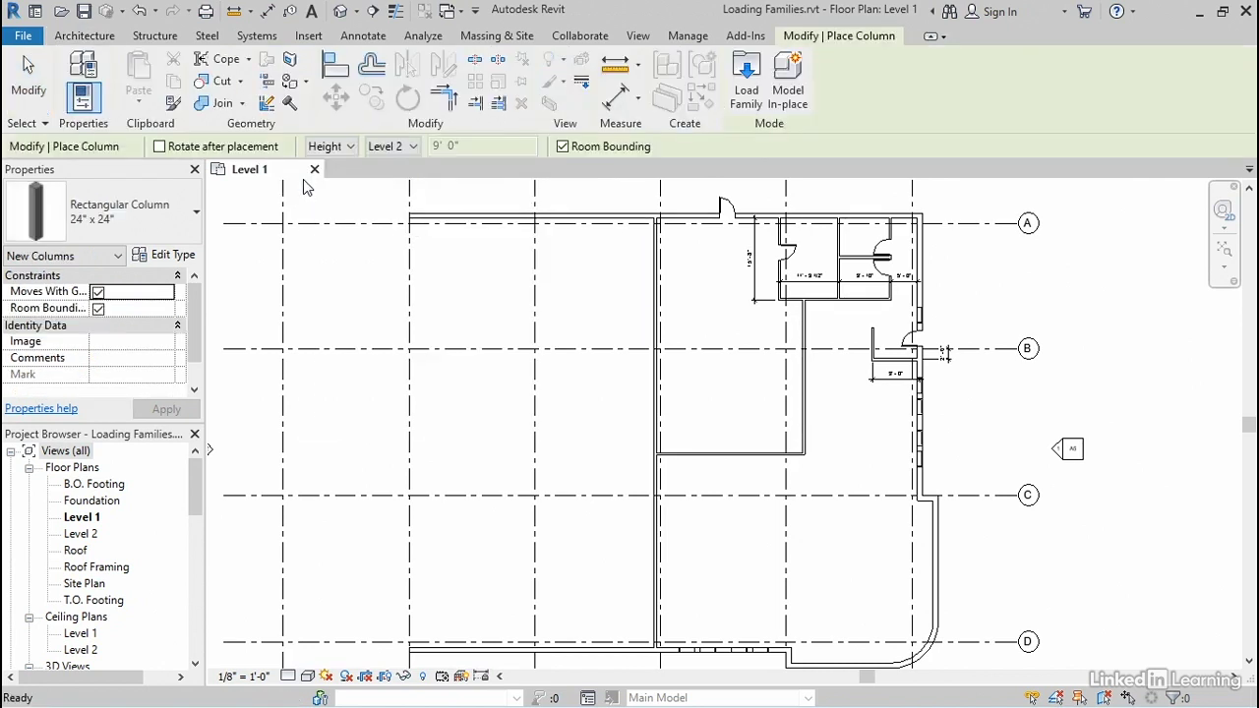
pyautogui.click(142, 224)
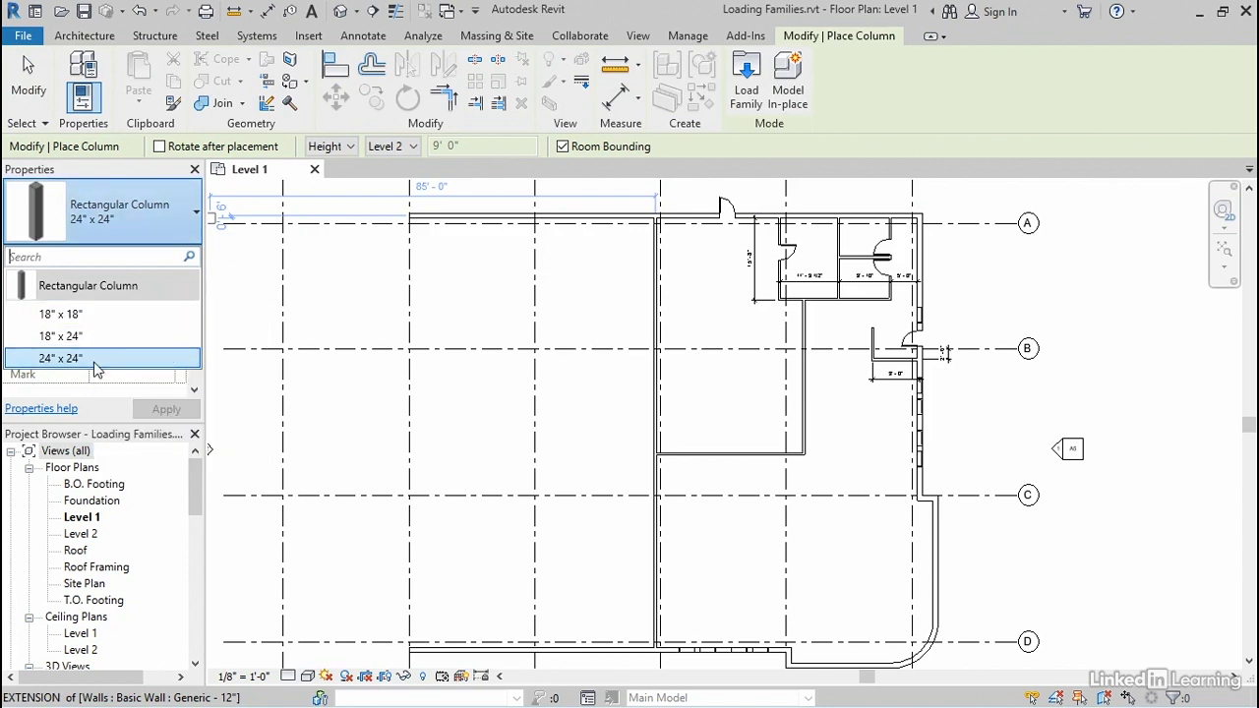
pyautogui.click(59, 361)
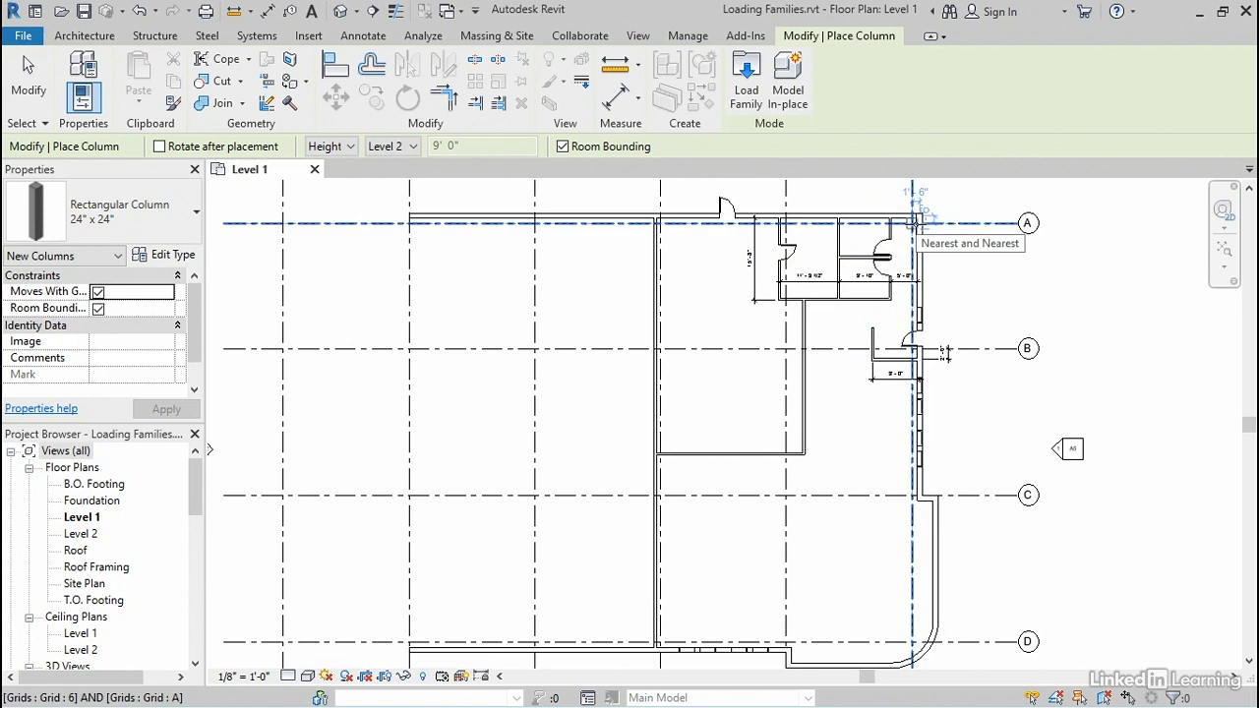
pyautogui.click(915, 224)
pyautogui.scroll(4, 950, 232)
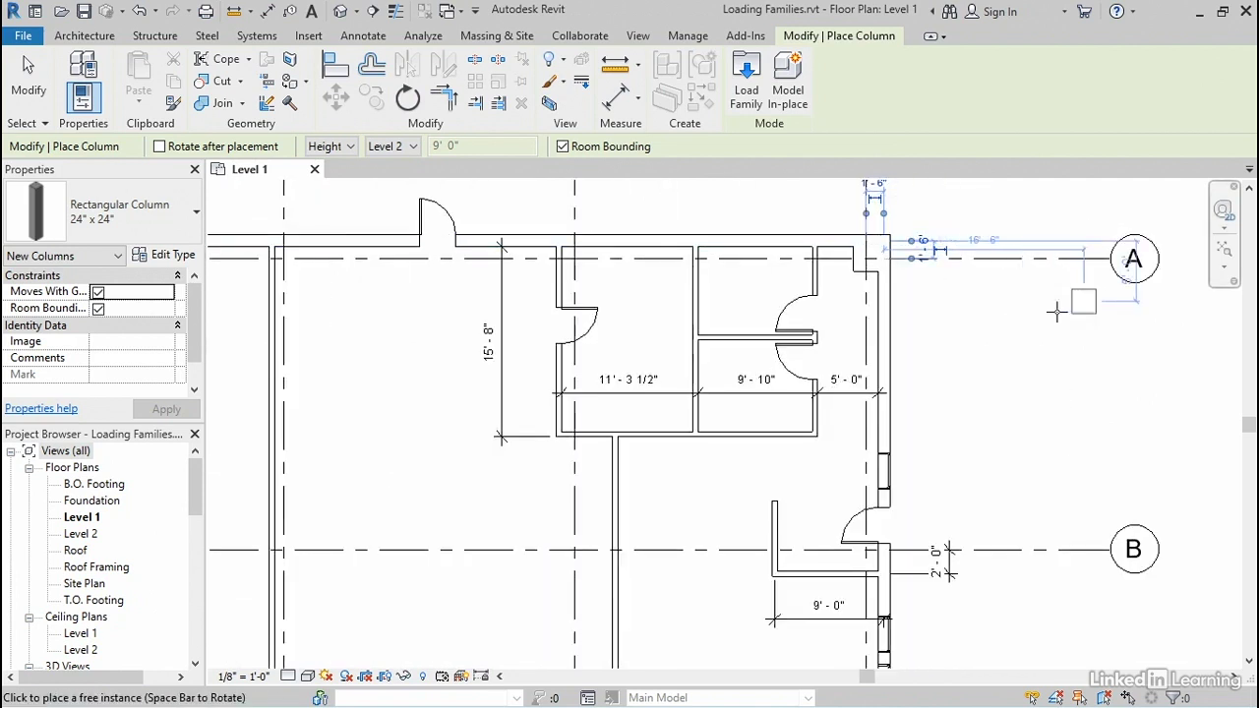
pyautogui.click(283, 258)
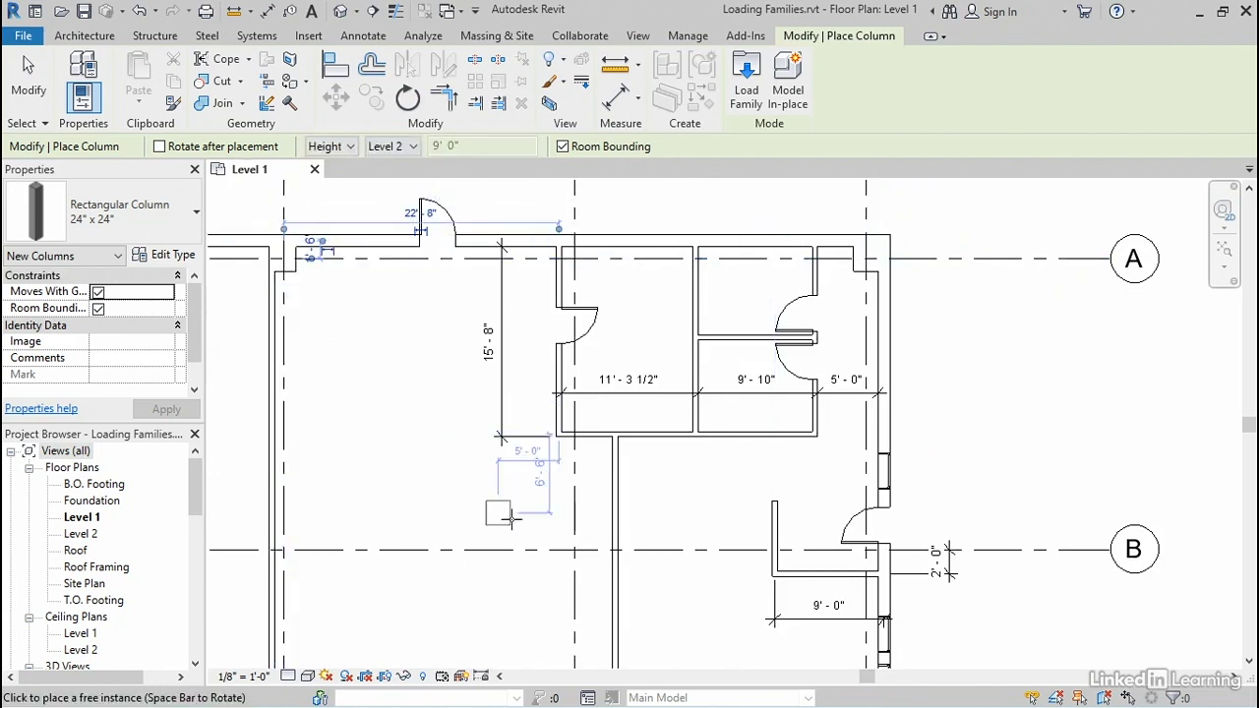
pyautogui.click(574, 550)
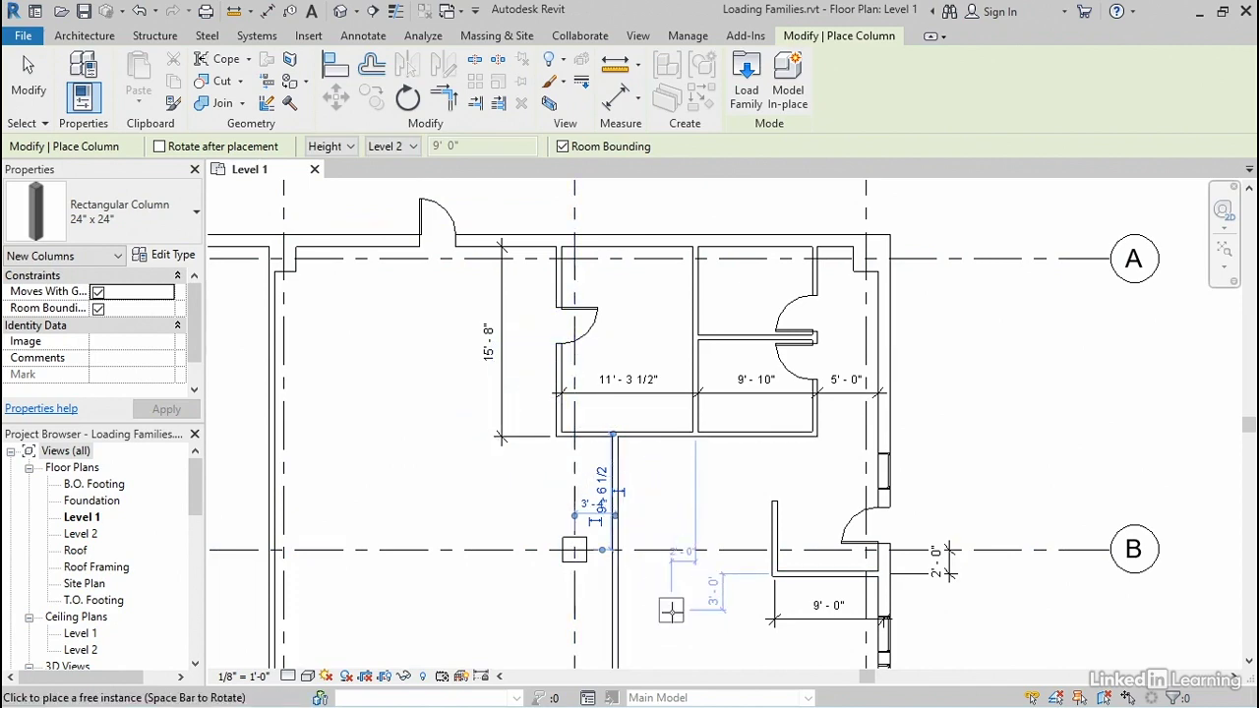
# Load the Metal Clad Column family from the Columns folder of the US Imperial library.
pyautogui.moveTo(681, 605); pyautogui.dragTo(604, 183, button='middle')
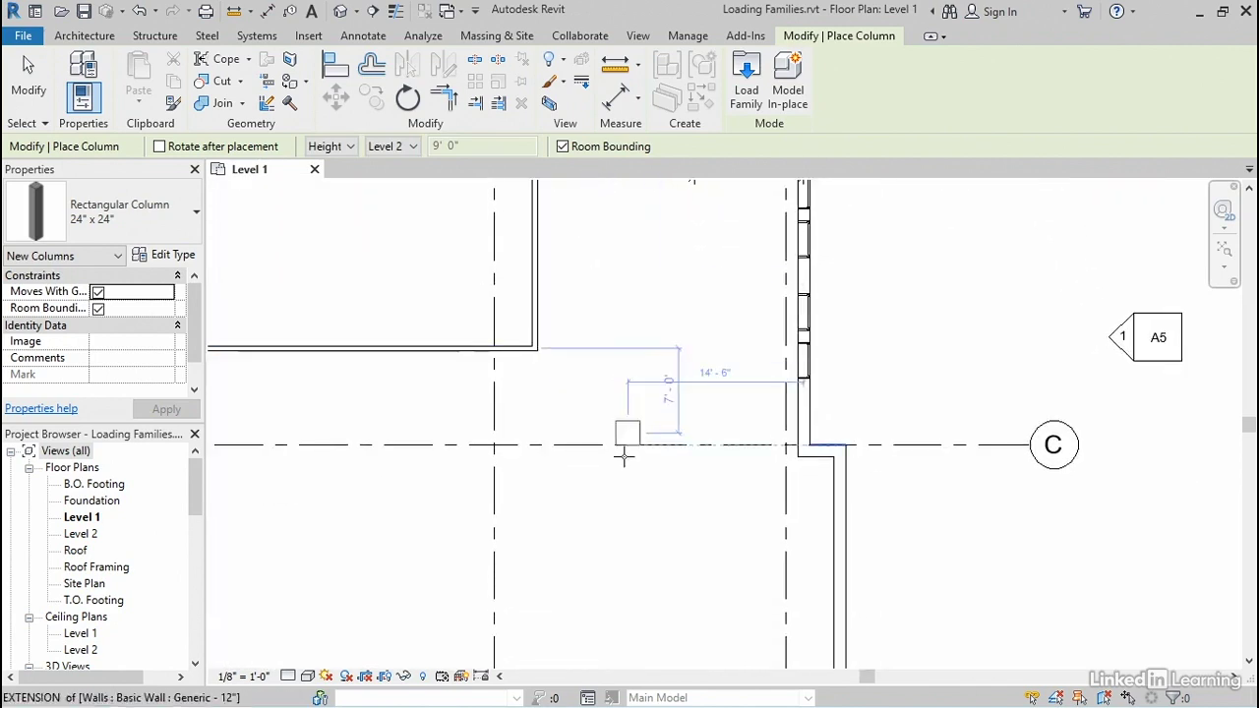
pyautogui.moveTo(637, 512); pyautogui.dragTo(652, 360, button='middle')
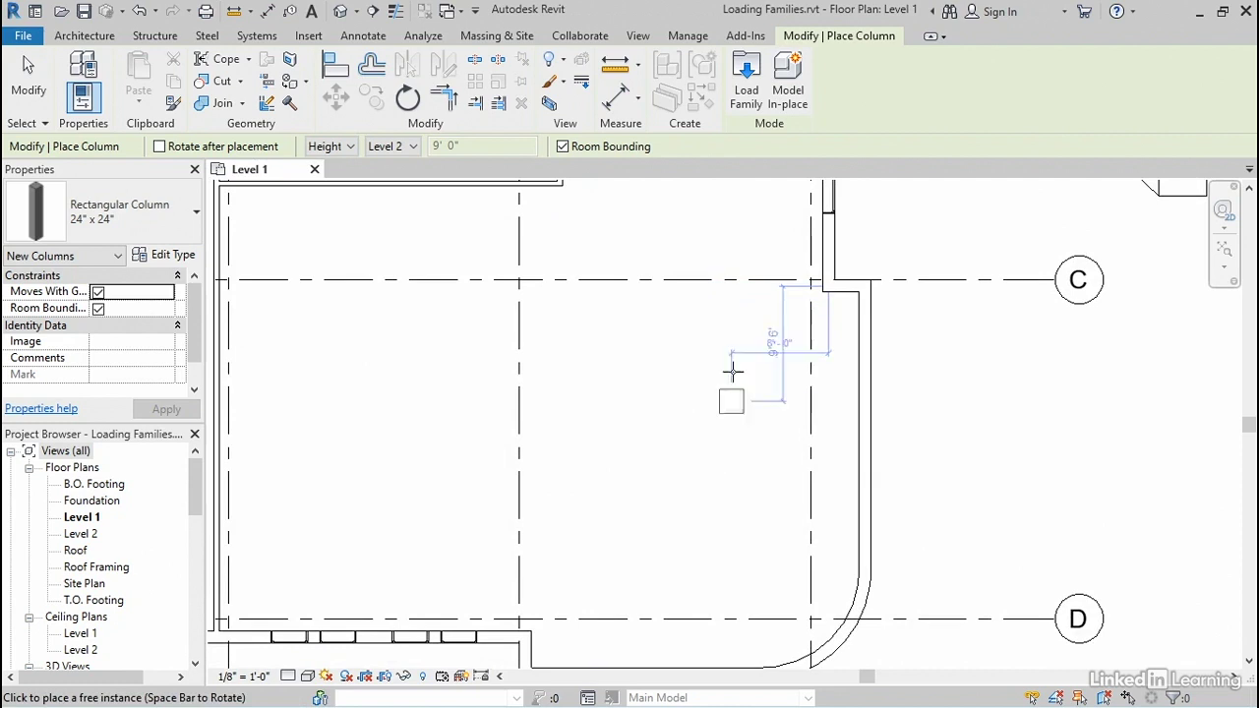
pyautogui.click(120, 234)
pyautogui.click(120, 234)
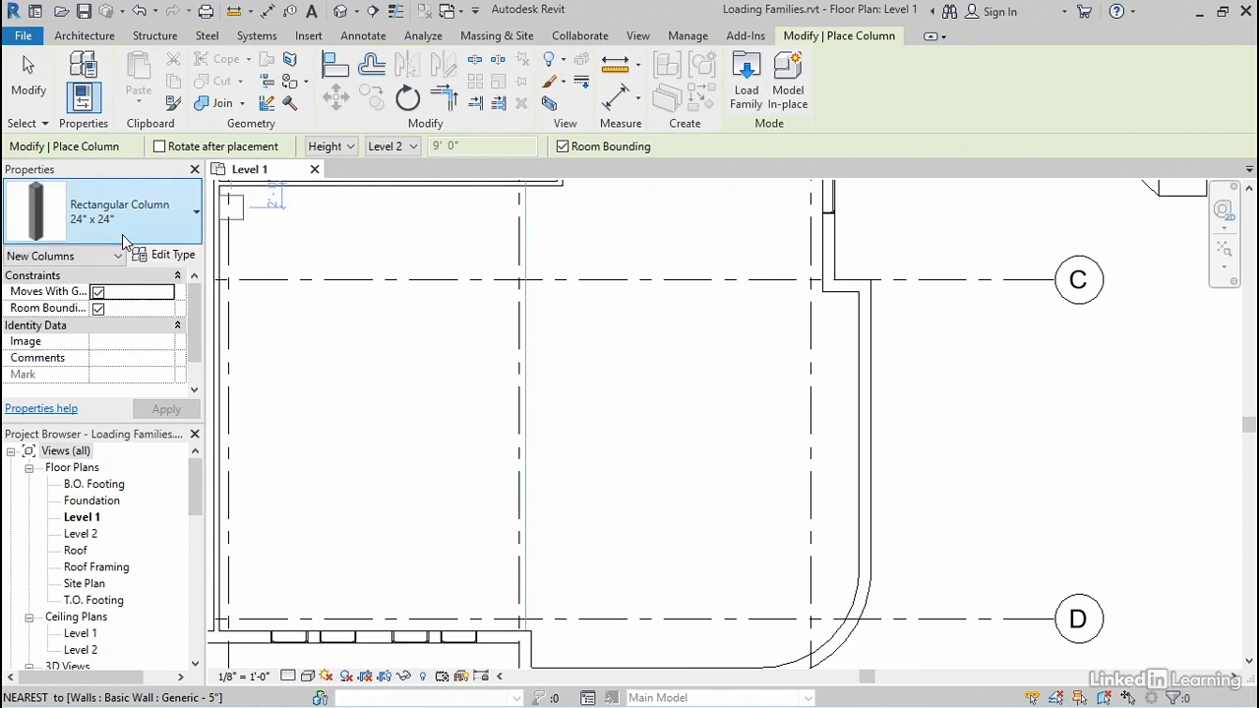
pyautogui.click(747, 88)
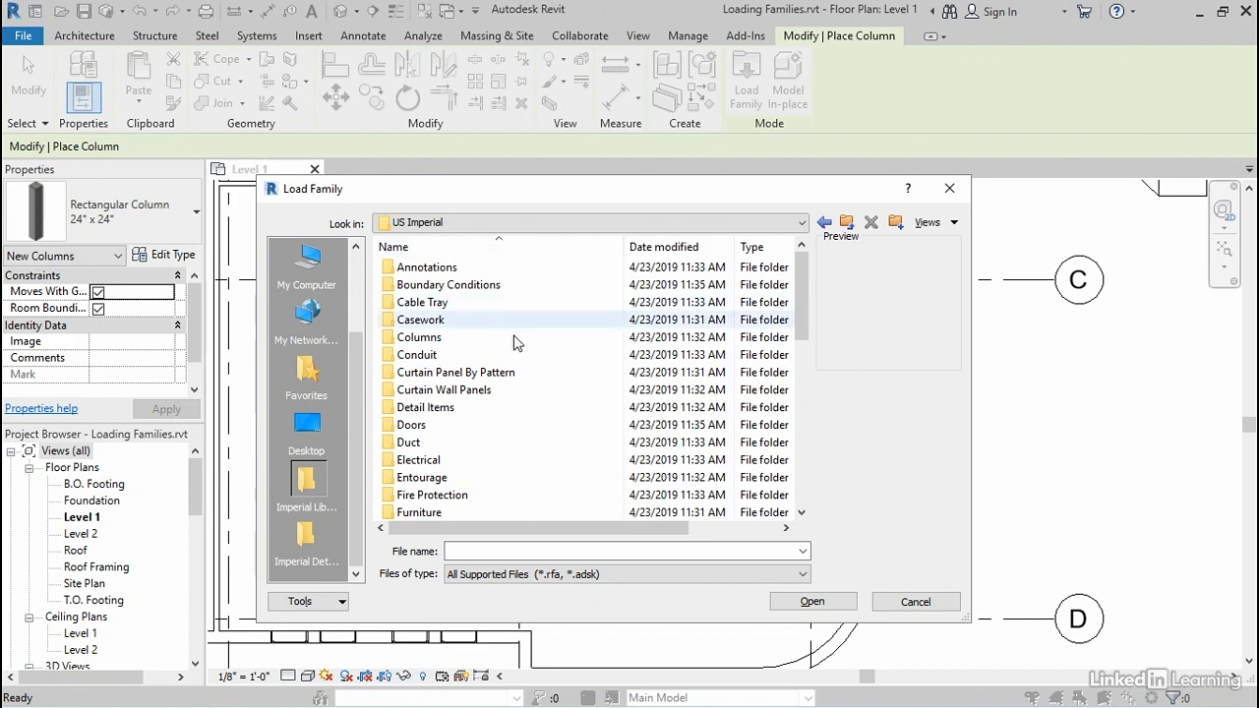
pyautogui.doubleClick(398, 339)
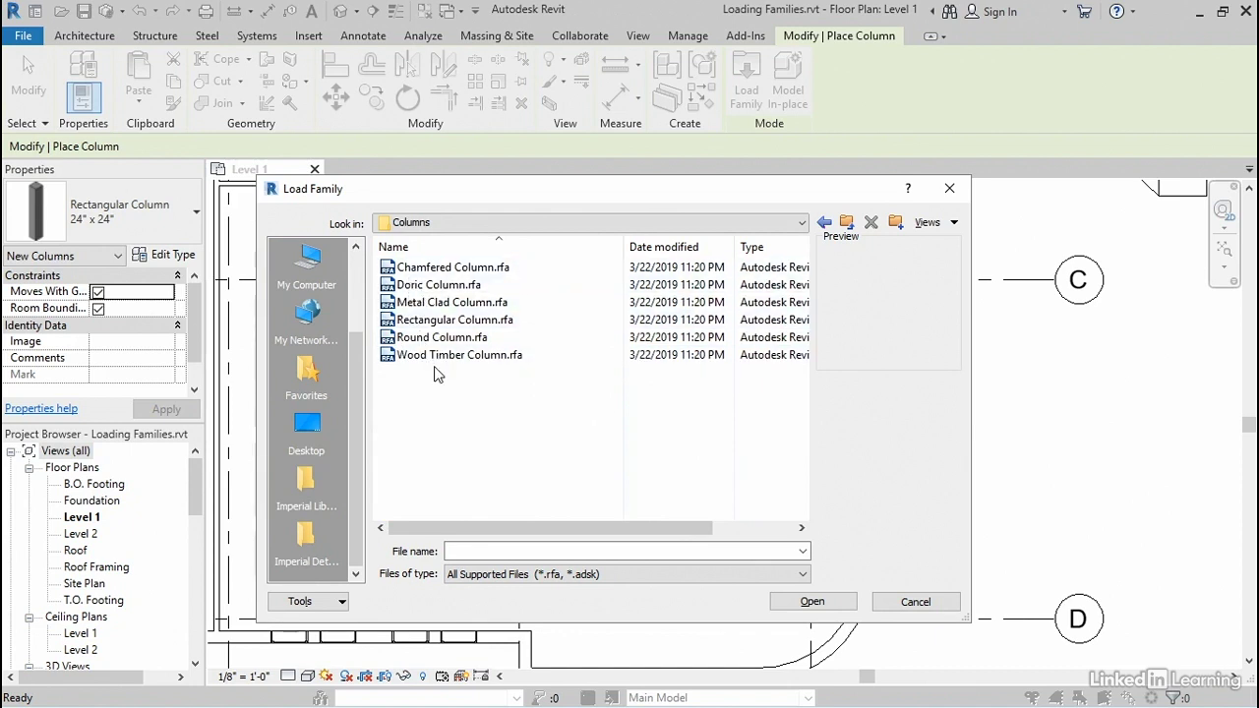
pyautogui.click(418, 305)
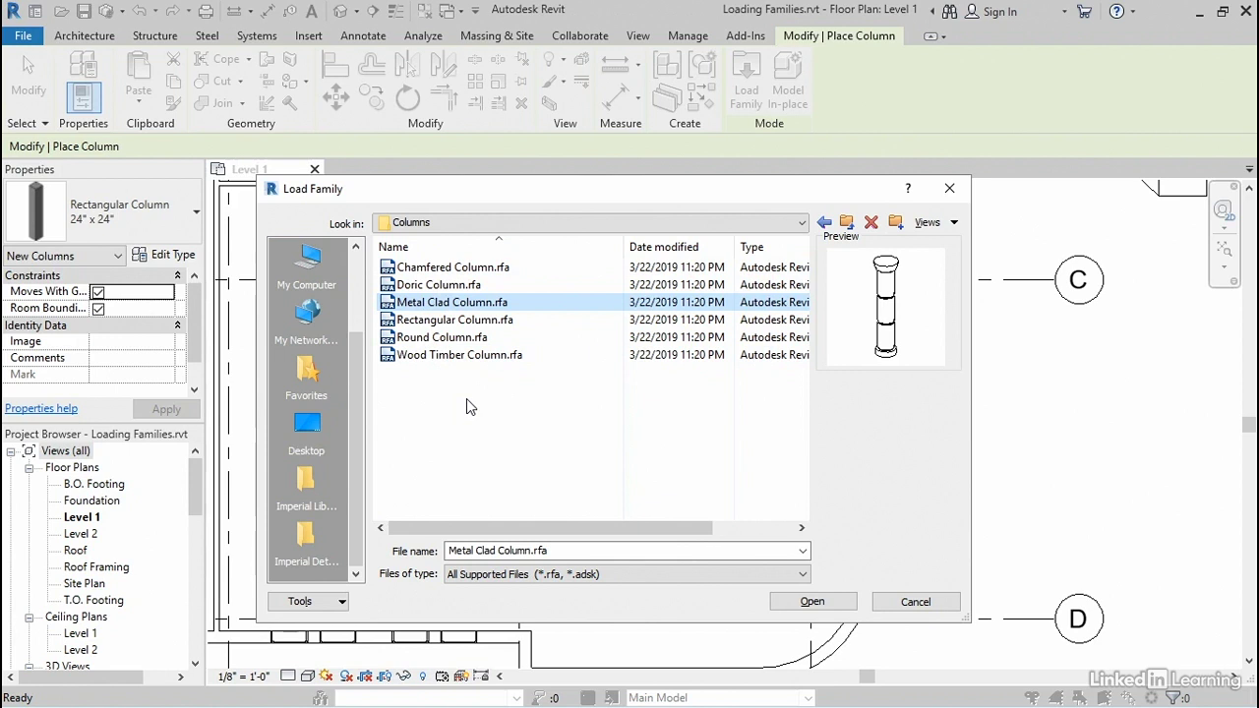
pyautogui.click(844, 604)
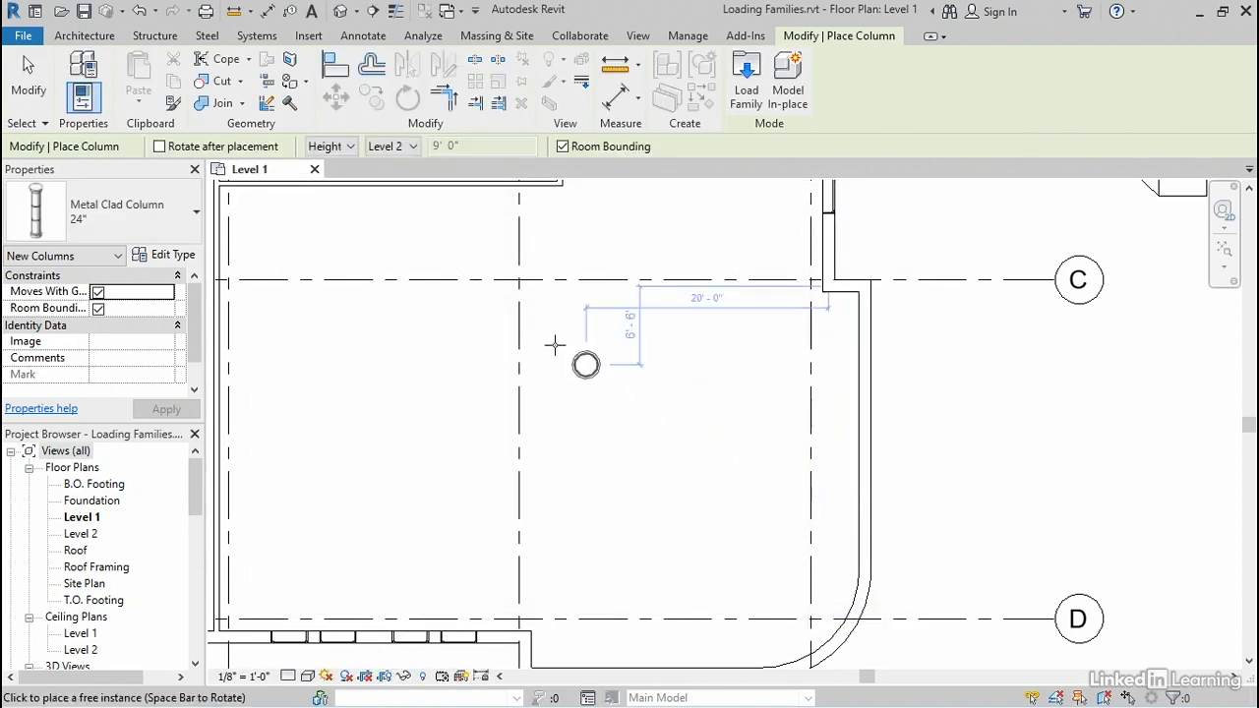
# Place 24" Metal Clad Columns at grid intersections C-5 and D-6, then end column placement.
pyautogui.click(519, 280)
pyautogui.click(810, 619)
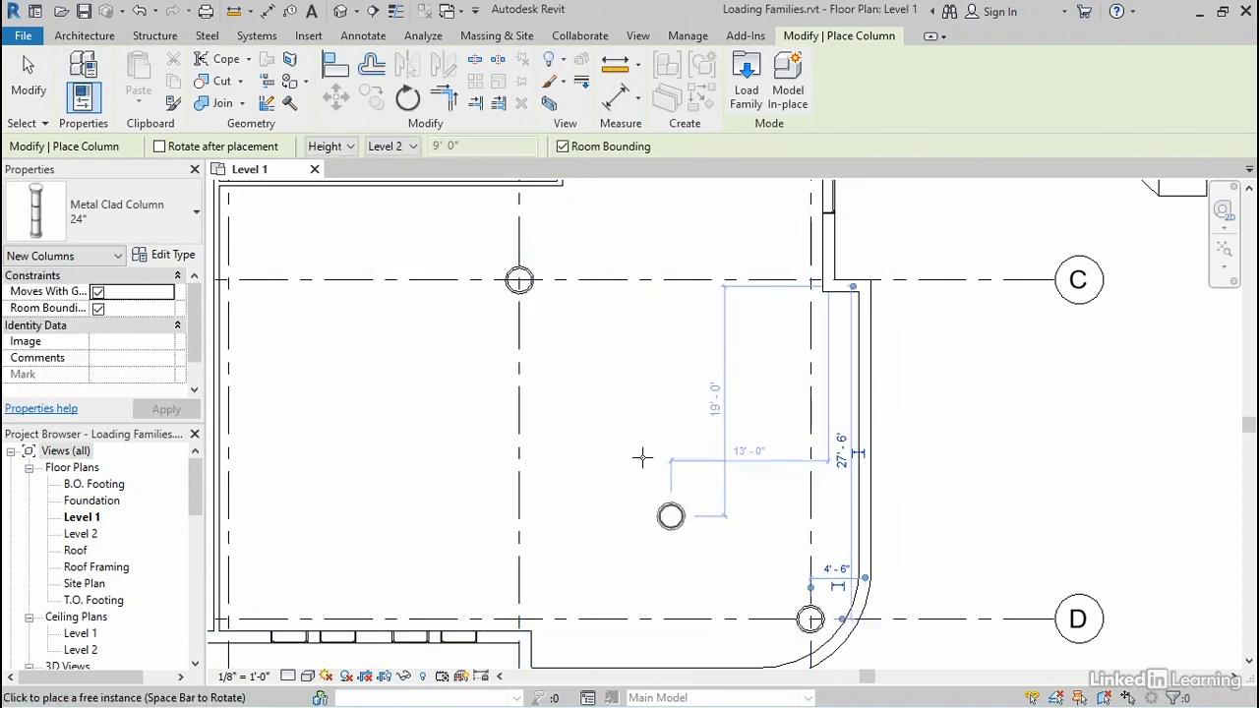
pyautogui.click(26, 65)
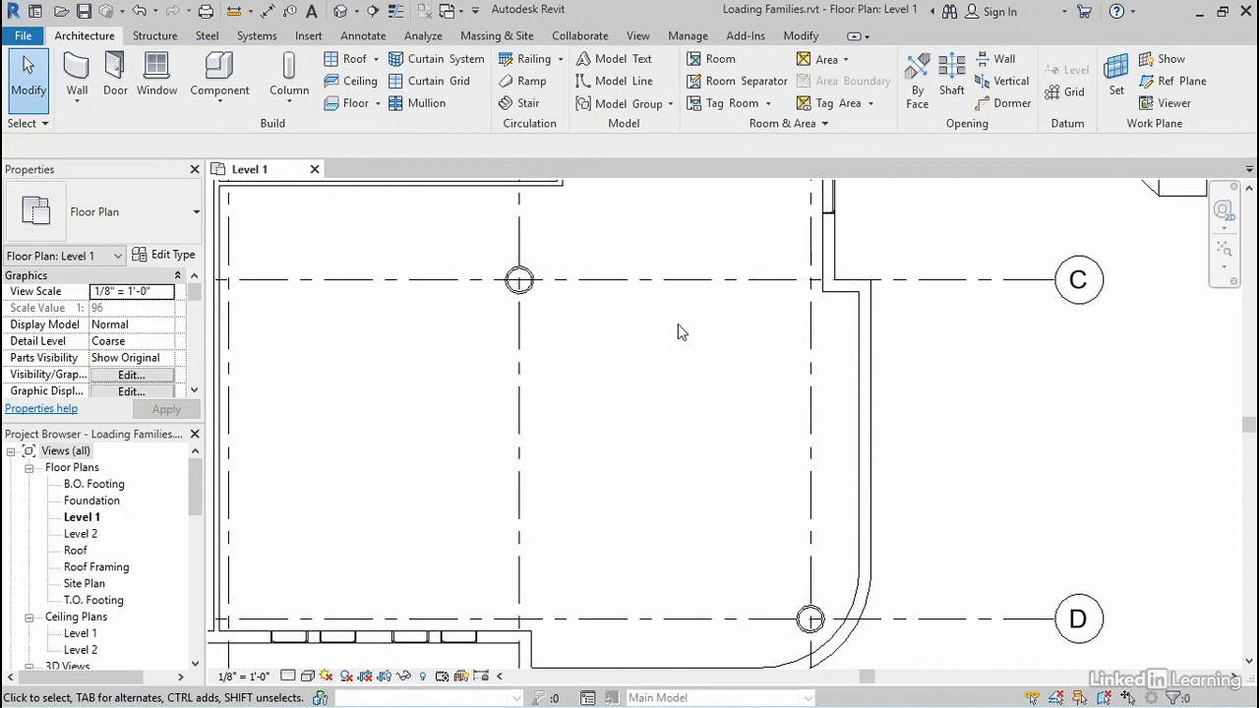
# Place an 18" x 18" Sink Kitchen-Island against the left wall of each restroom, near their shared partition.
pyautogui.moveTo(921, 217); pyautogui.dragTo(897, 706, button='middle')
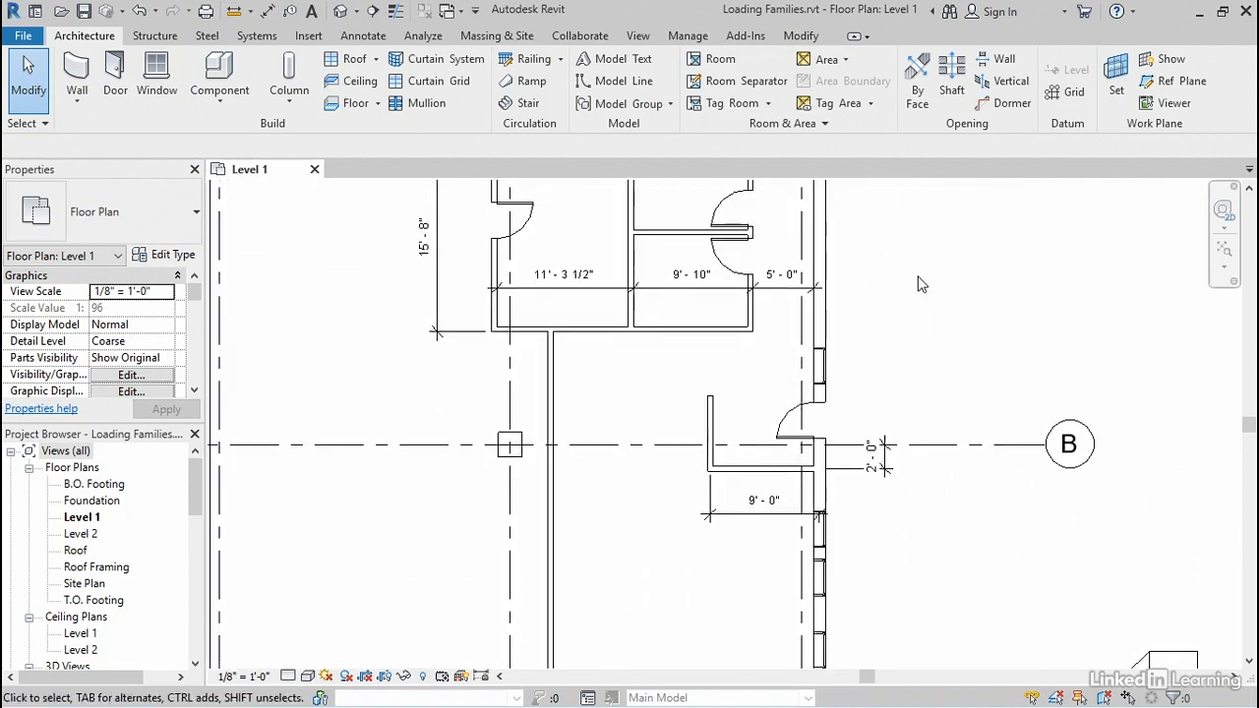
pyautogui.moveTo(922, 285); pyautogui.dragTo(922, 442, button='middle')
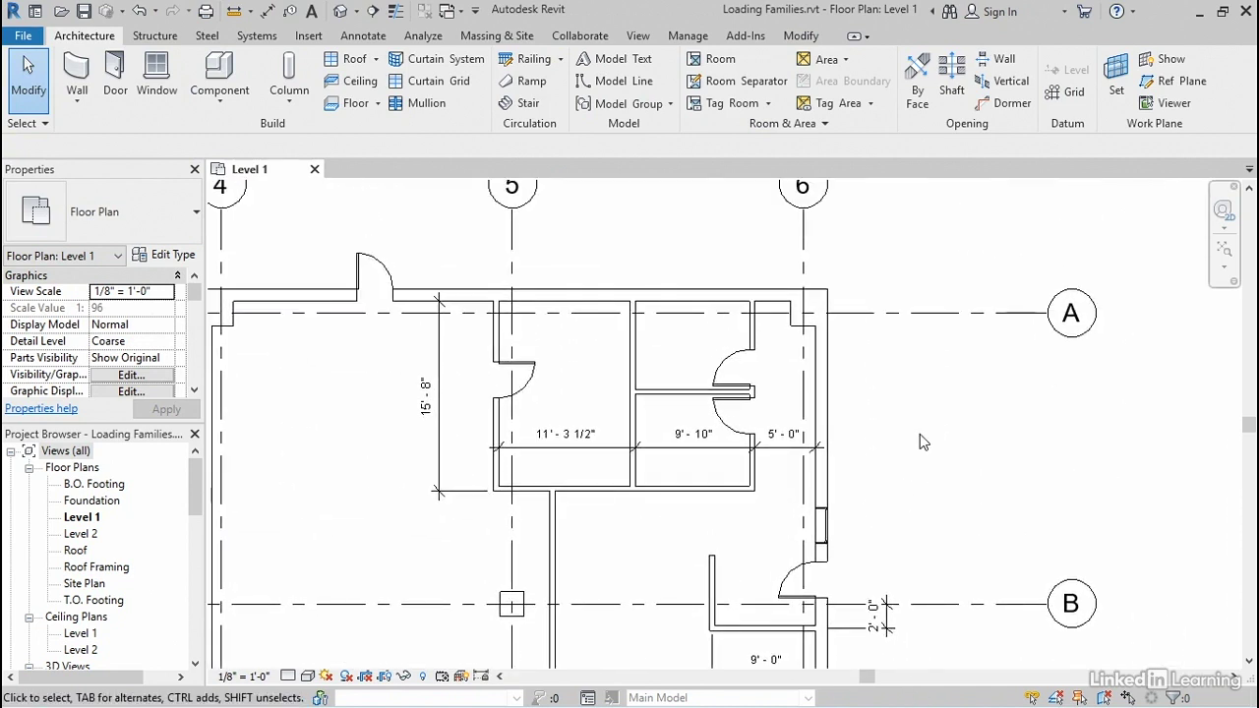
pyautogui.click(241, 76)
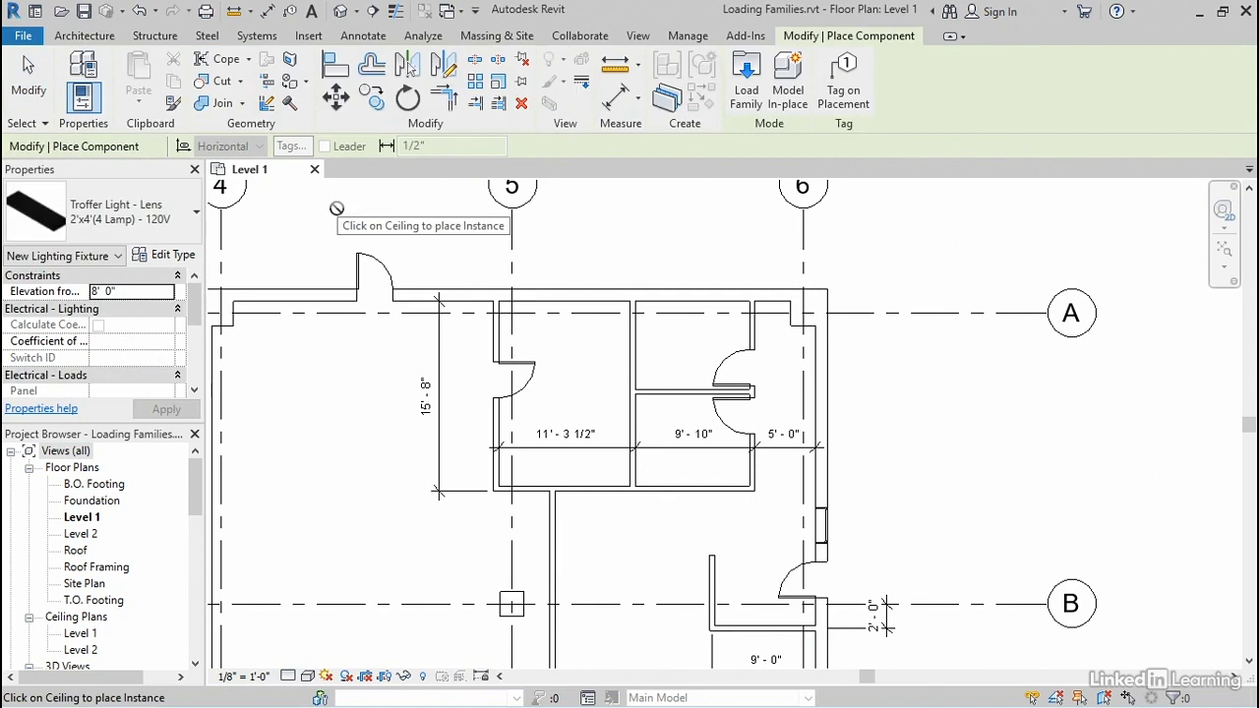
pyautogui.click(193, 233)
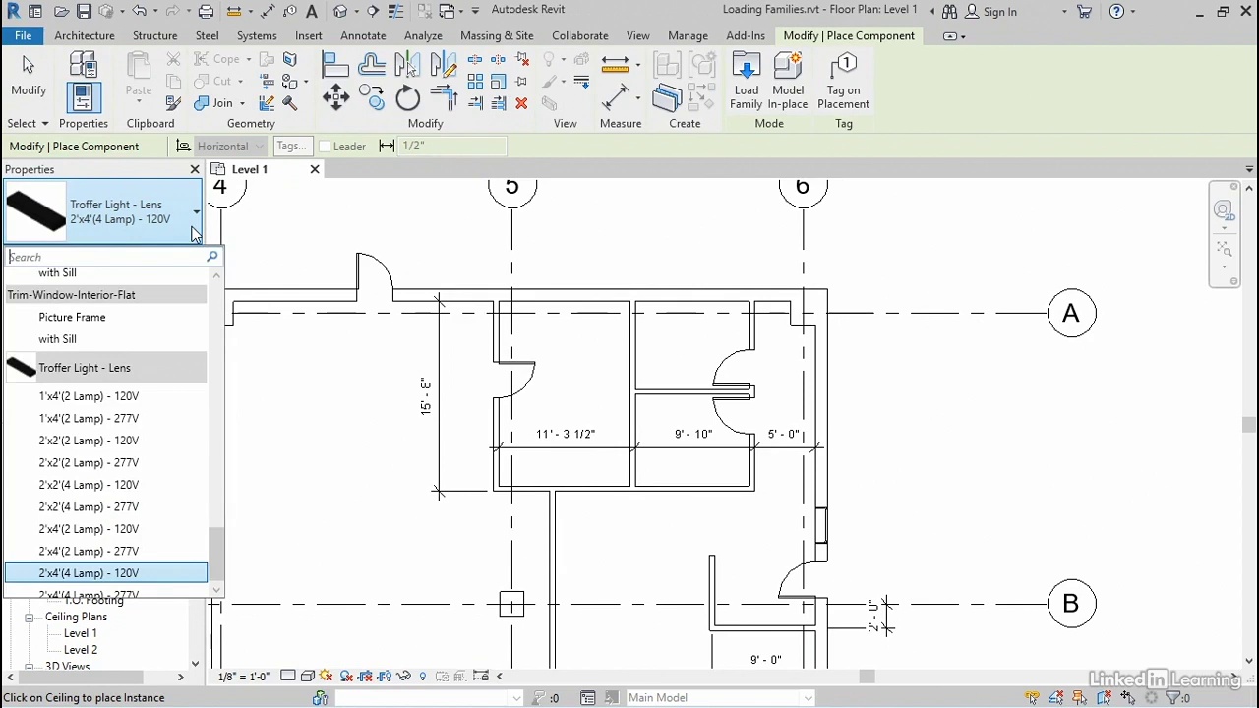
pyautogui.moveTo(217, 551); pyautogui.dragTo(216, 472)
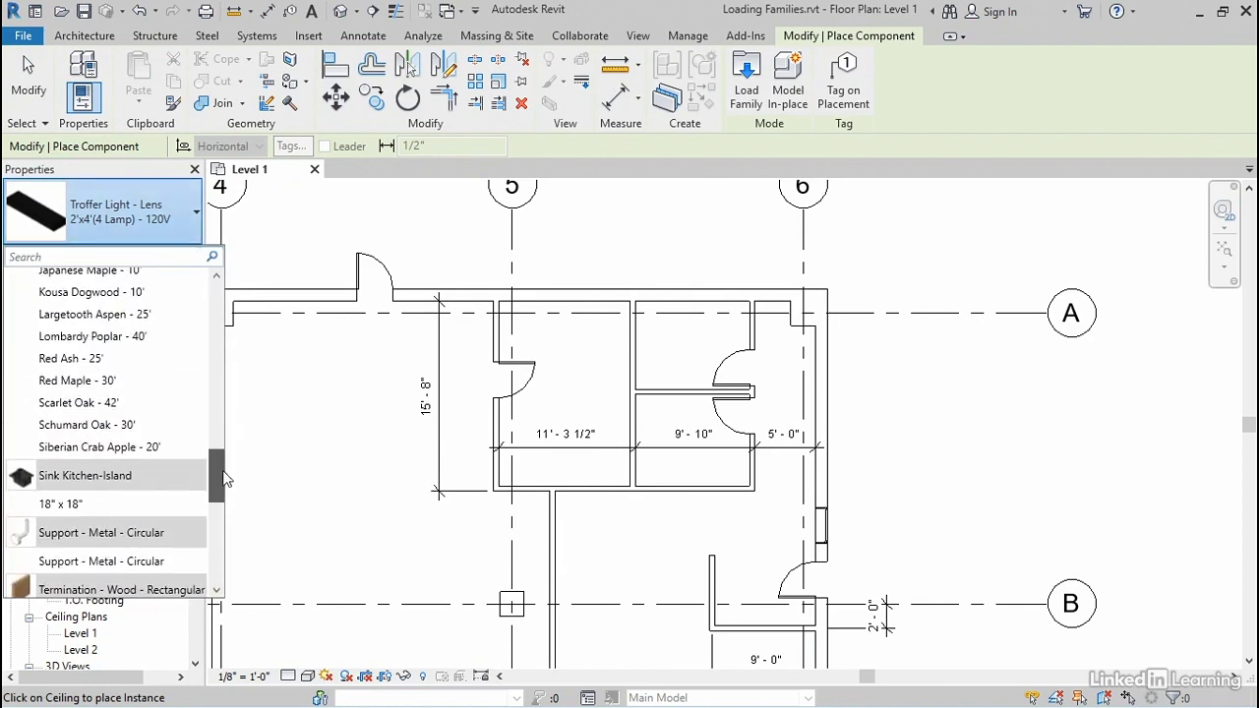
pyautogui.click(69, 504)
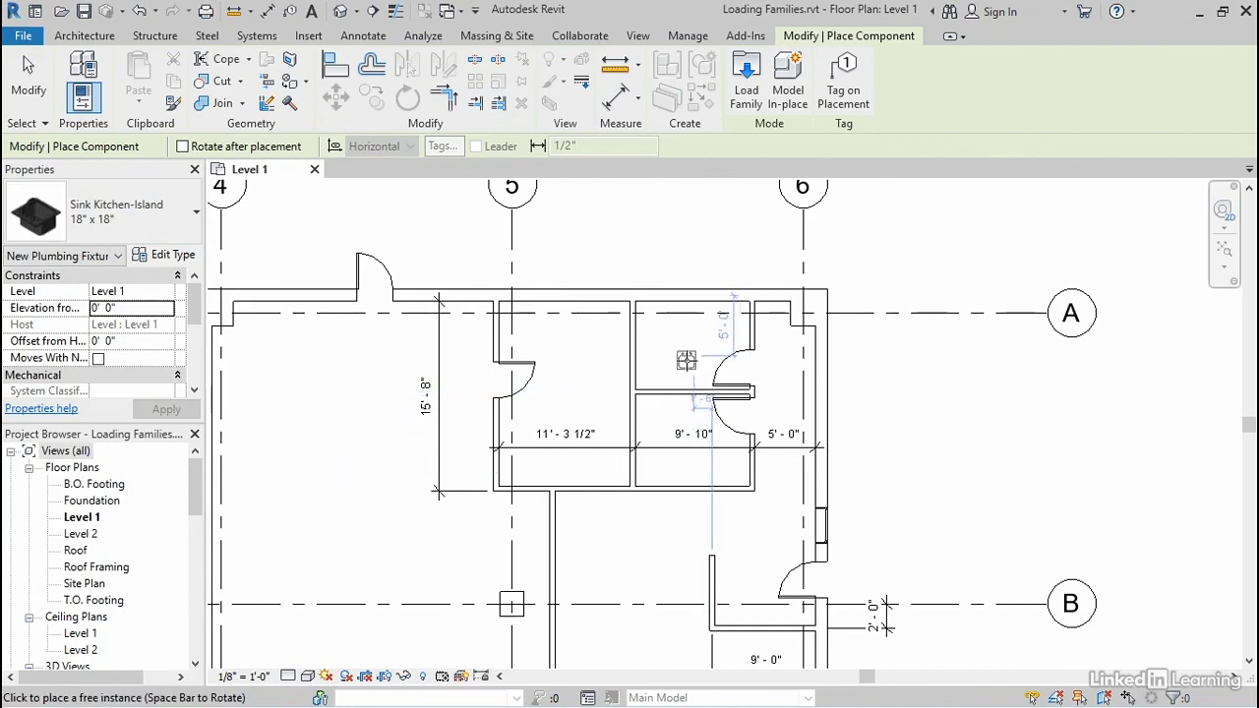
pyautogui.scroll(4, 686, 360)
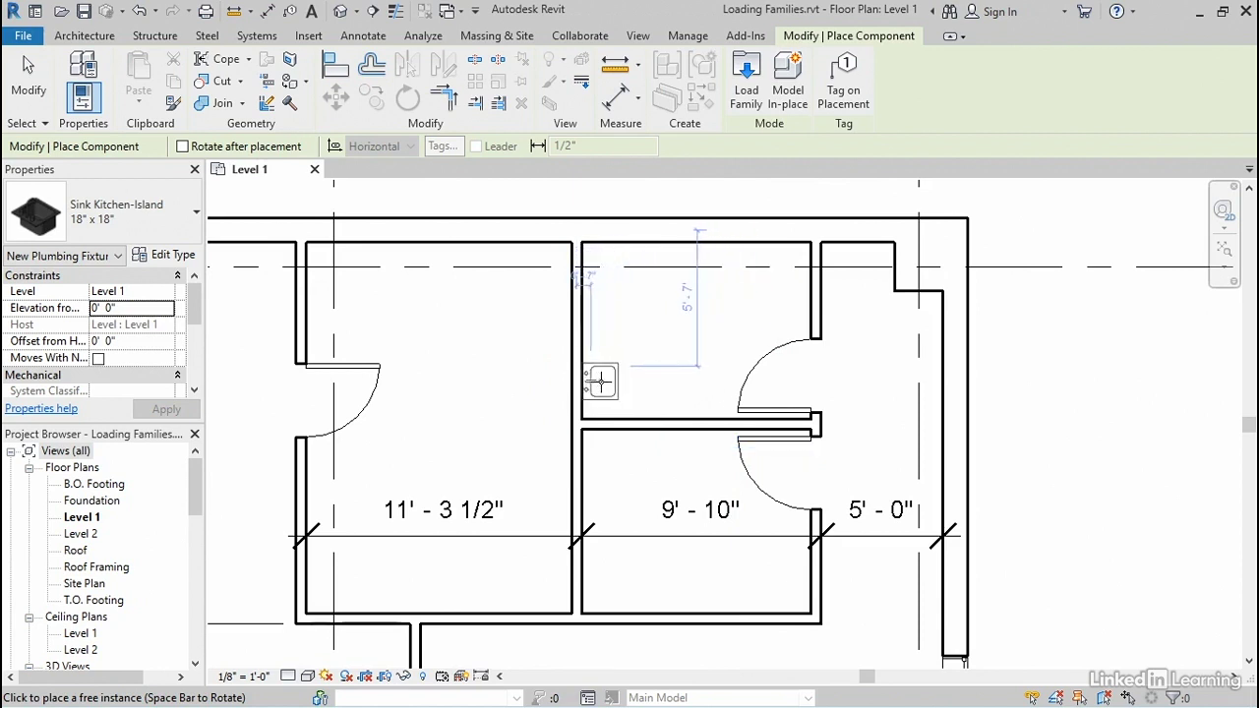
pyautogui.click(600, 381)
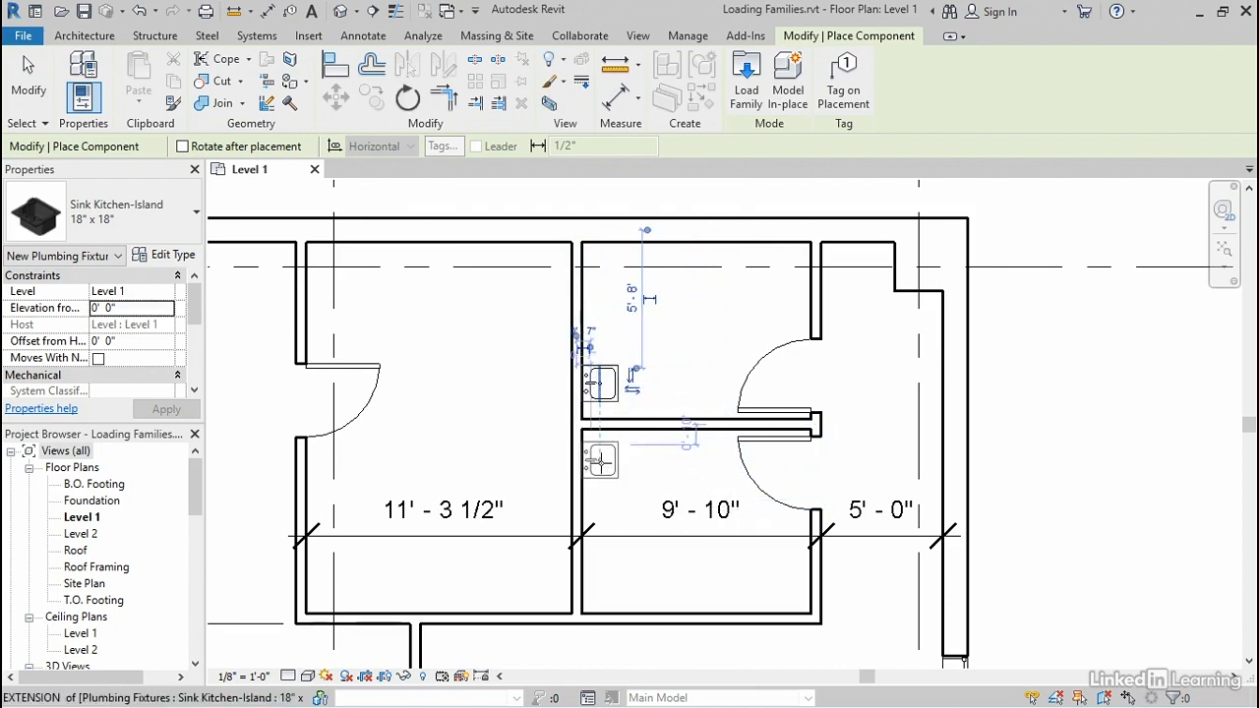
pyautogui.click(600, 459)
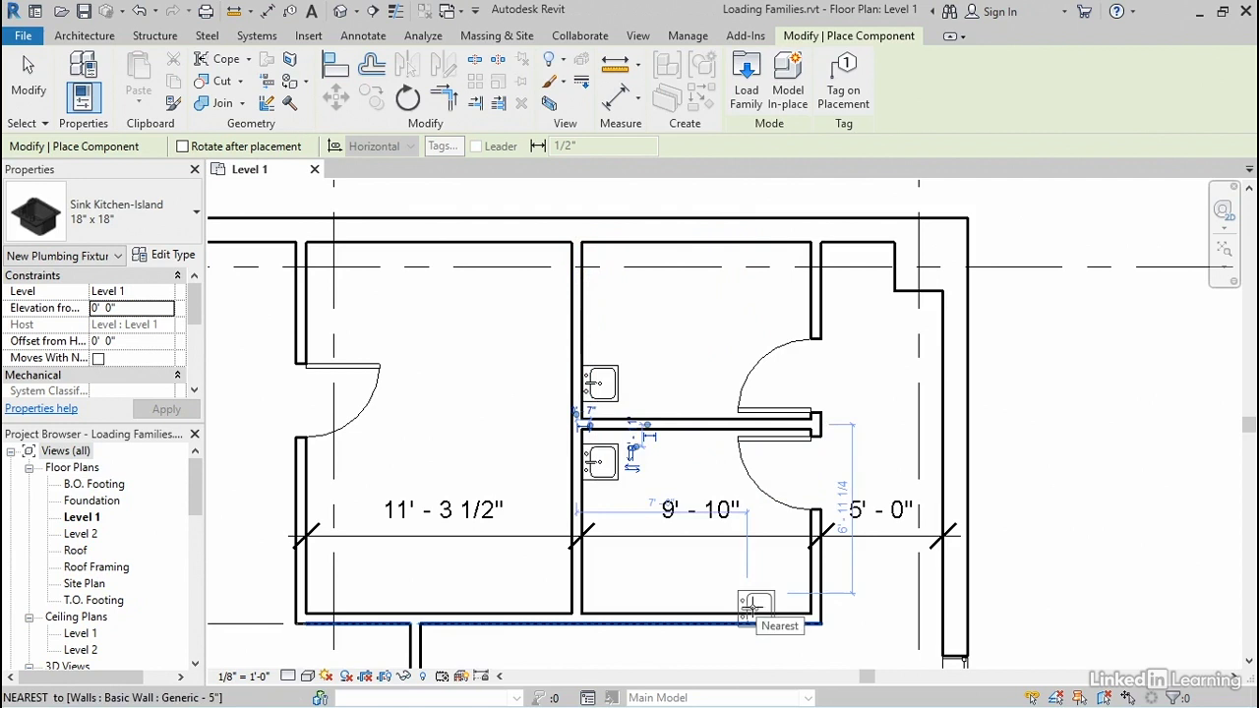
# Place a Toilet-Commercial-Wall-3D with 15" Seat Height on each restroom's left wall, about 2'-5" and 2'-0" from the end walls.
pyautogui.click(179, 228)
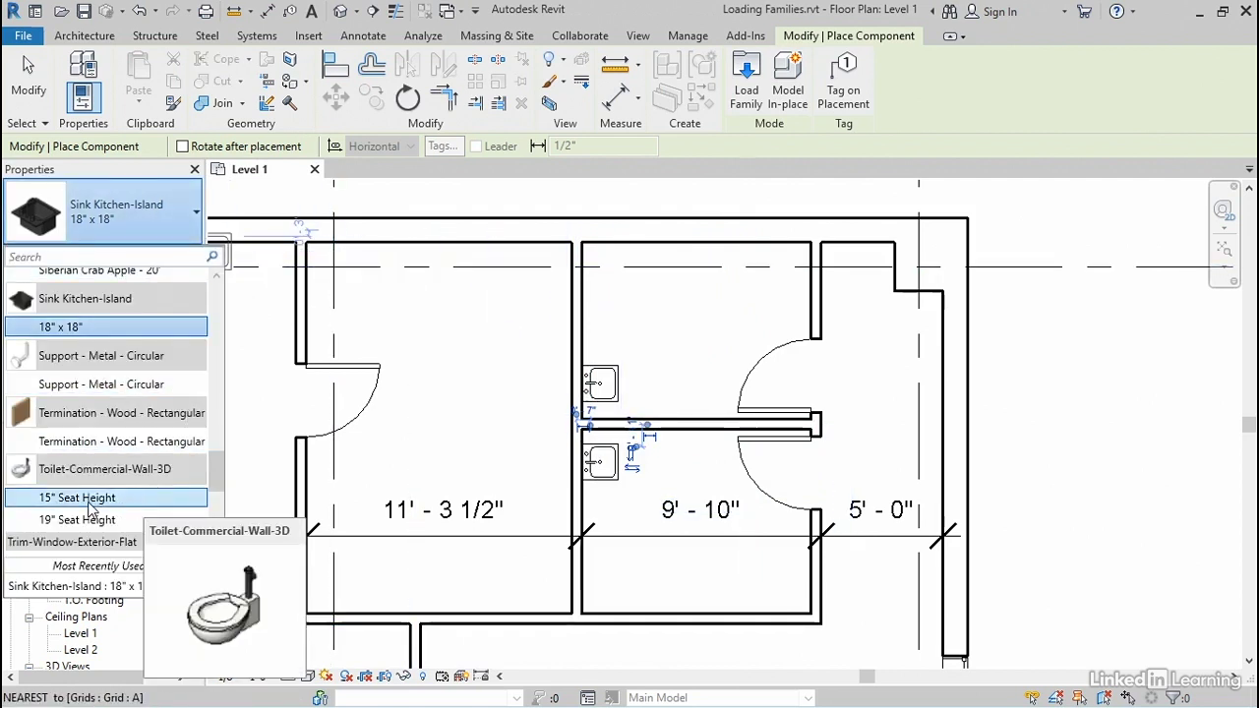
pyautogui.click(89, 499)
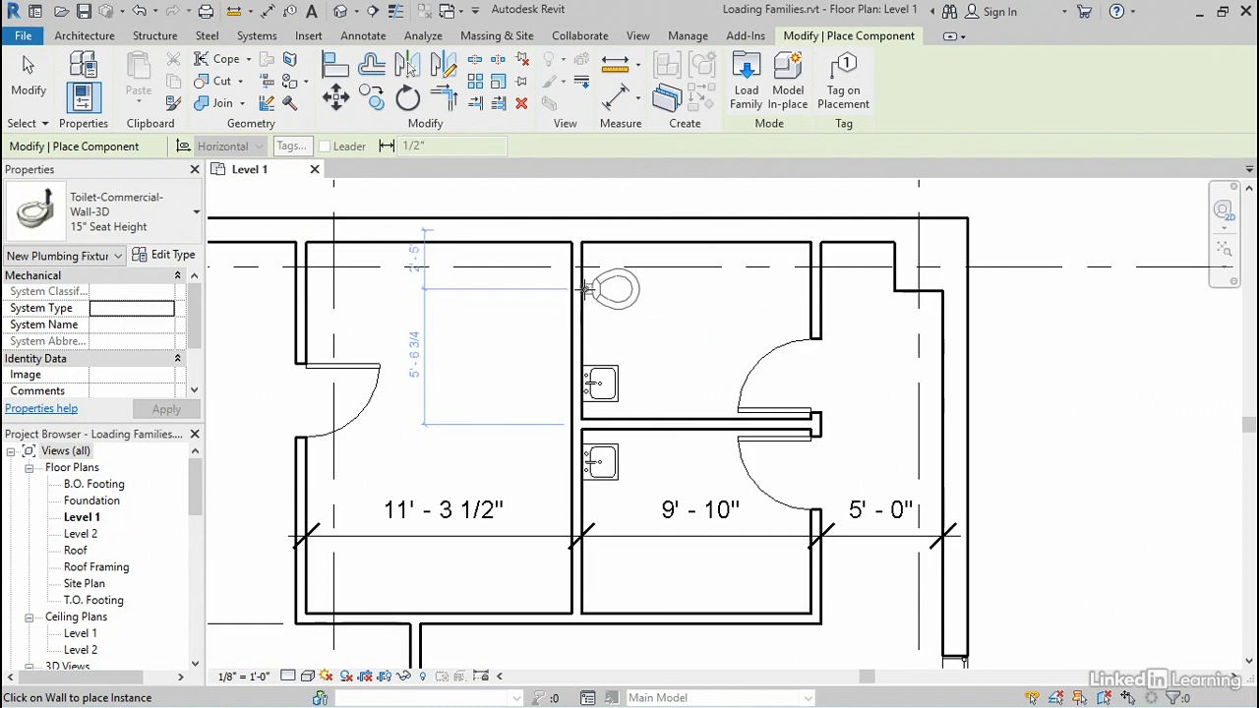
pyautogui.click(586, 290)
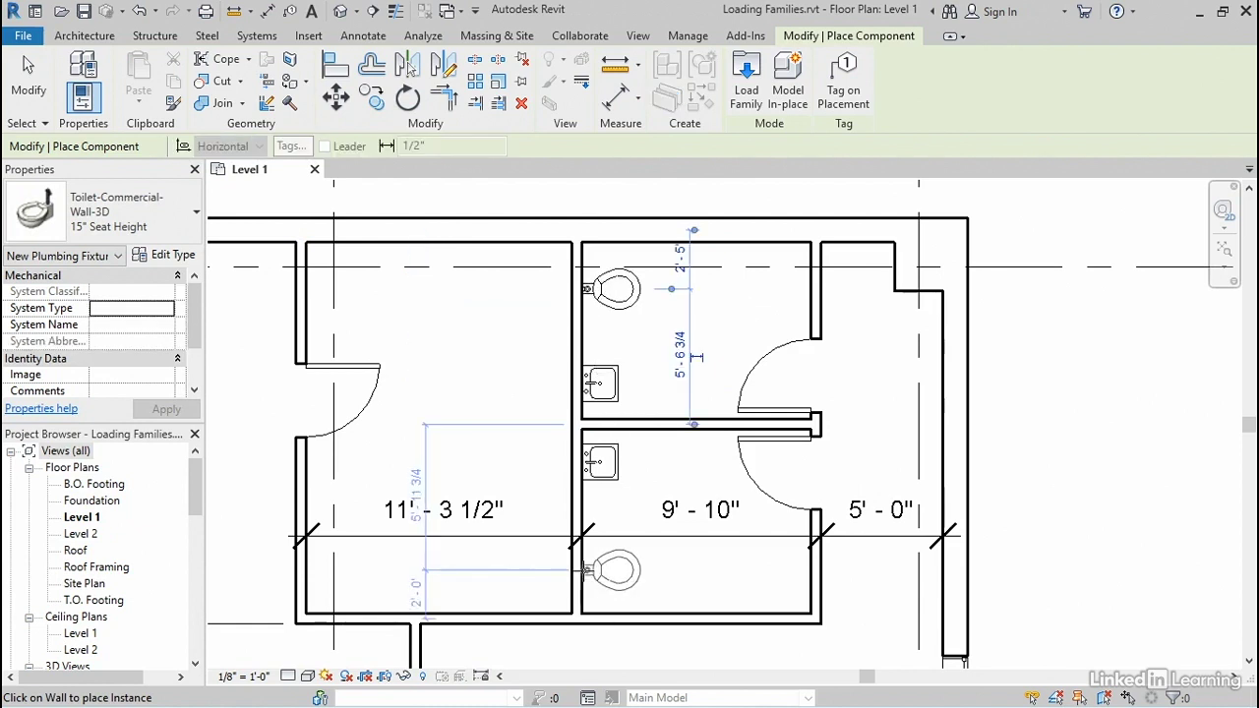
pyautogui.click(586, 568)
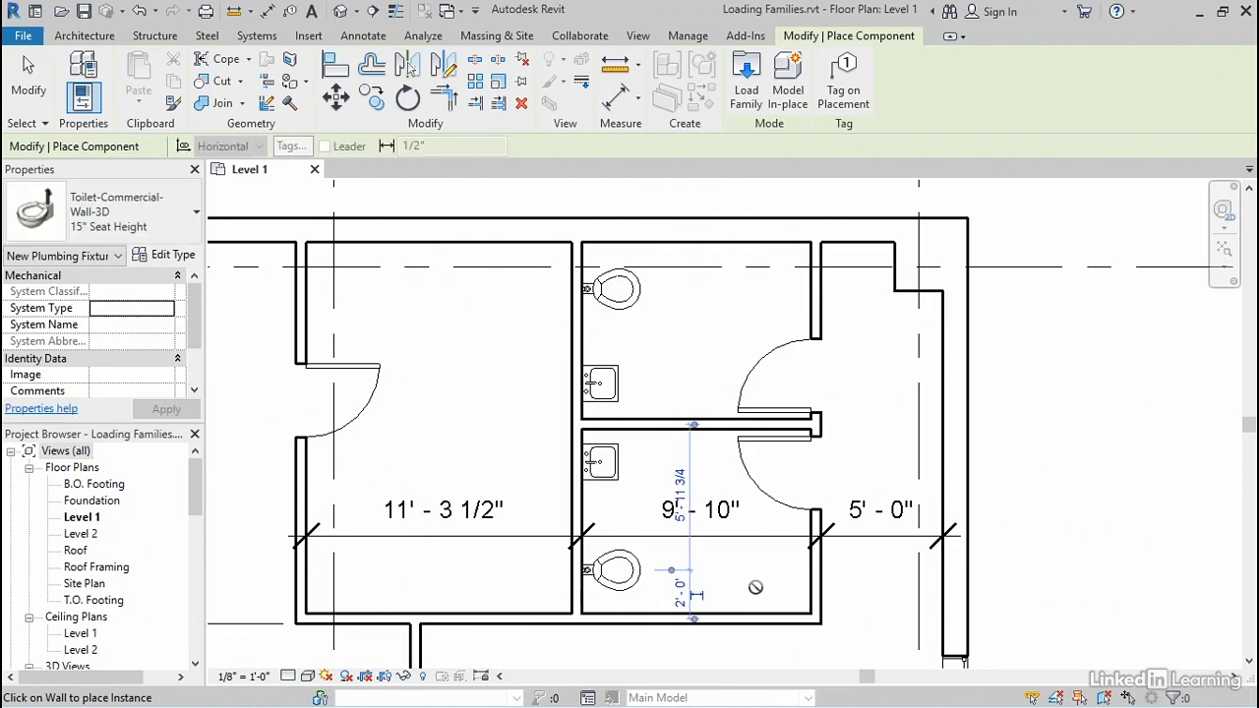
pyautogui.click(40, 101)
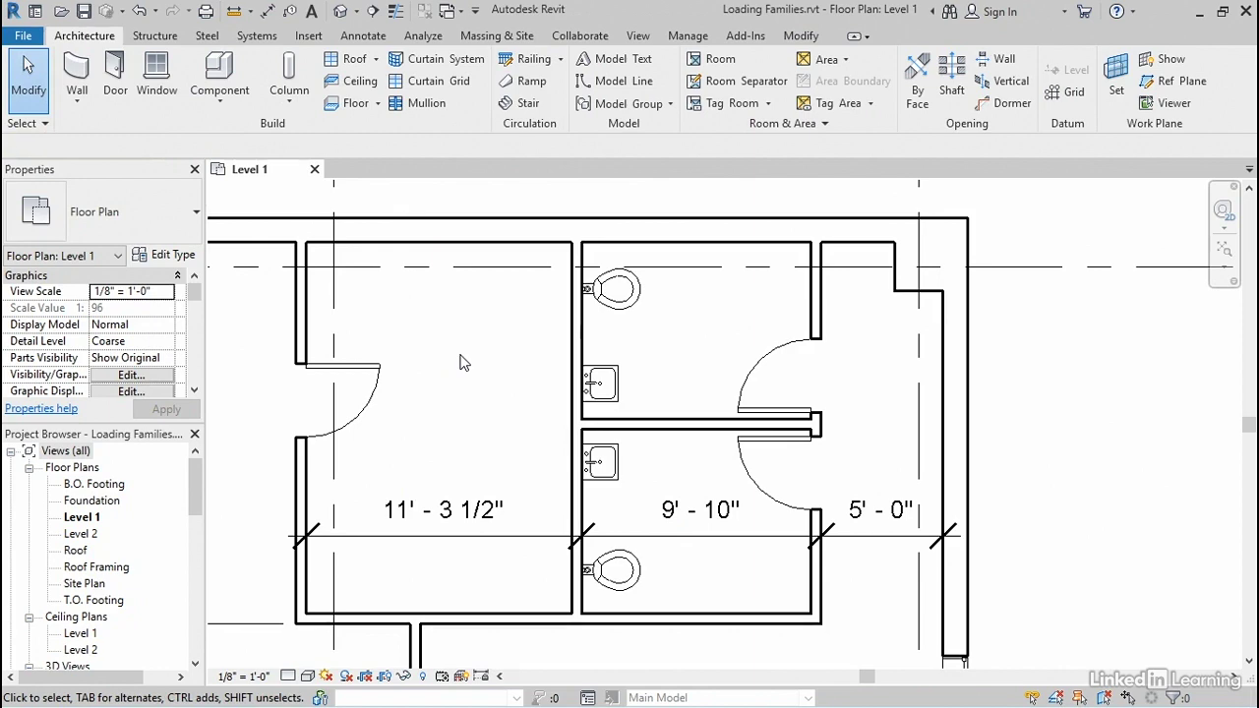
# Start placing a component in the large room and search the available types for "table".
pyautogui.scroll(-4, 487, 369)
pyautogui.moveTo(584, 612); pyautogui.dragTo(716, 253, button='middle')
pyautogui.scroll(1, 676, 467)
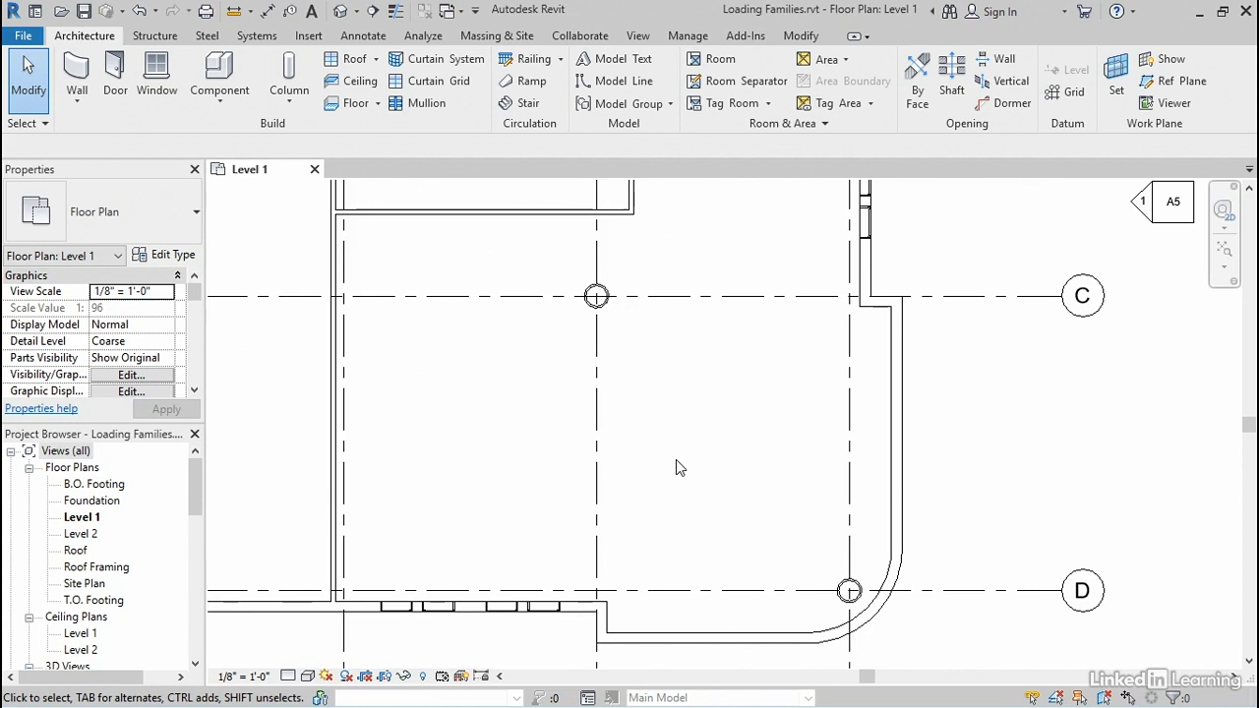
pyautogui.click(220, 73)
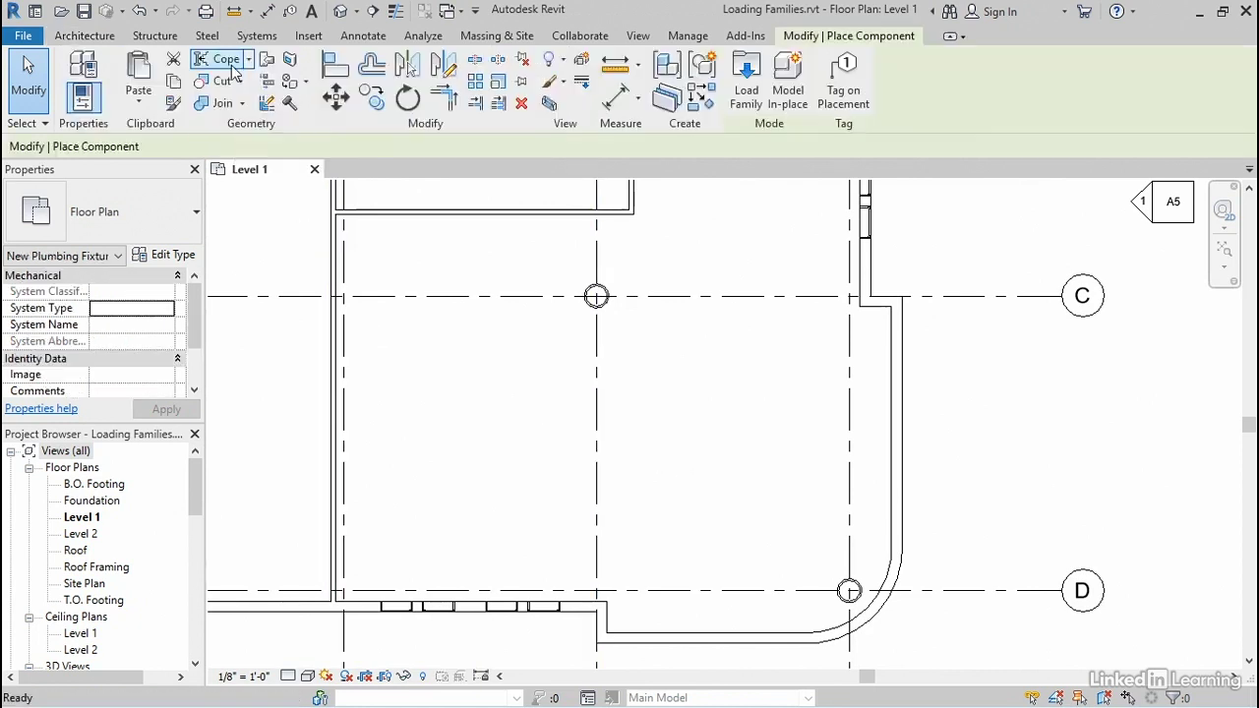
pyautogui.click(157, 210)
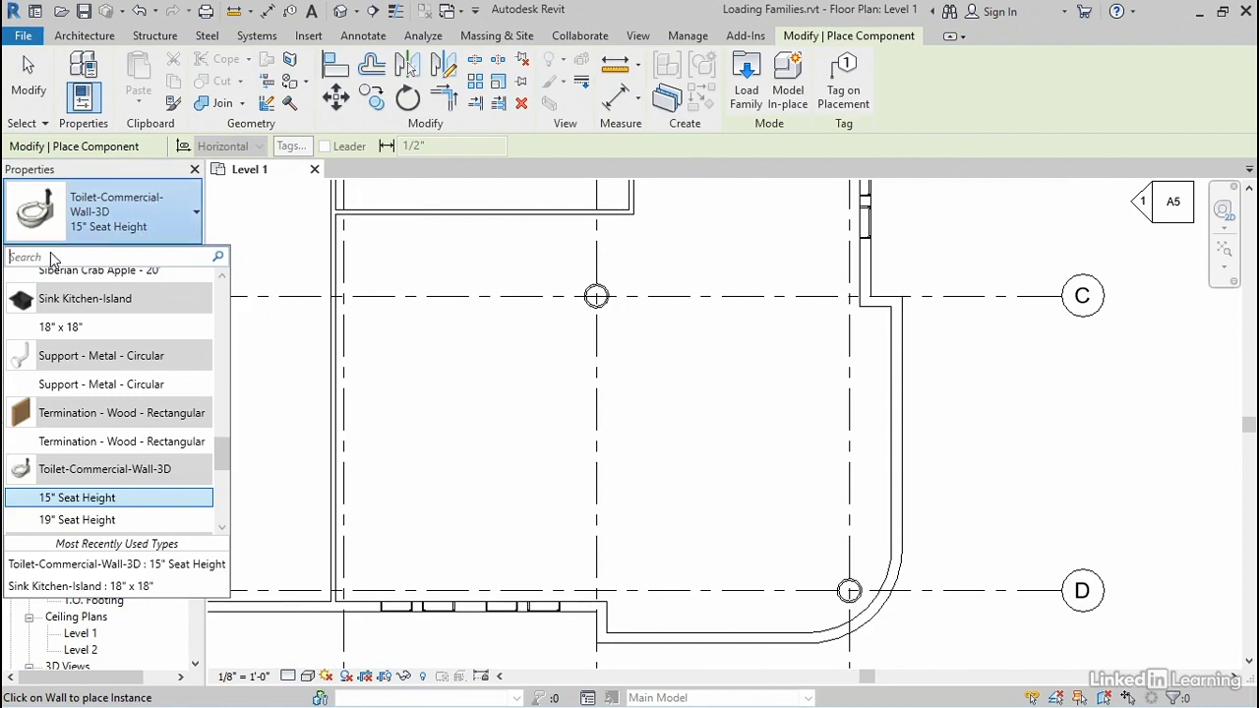
pyautogui.write('table')
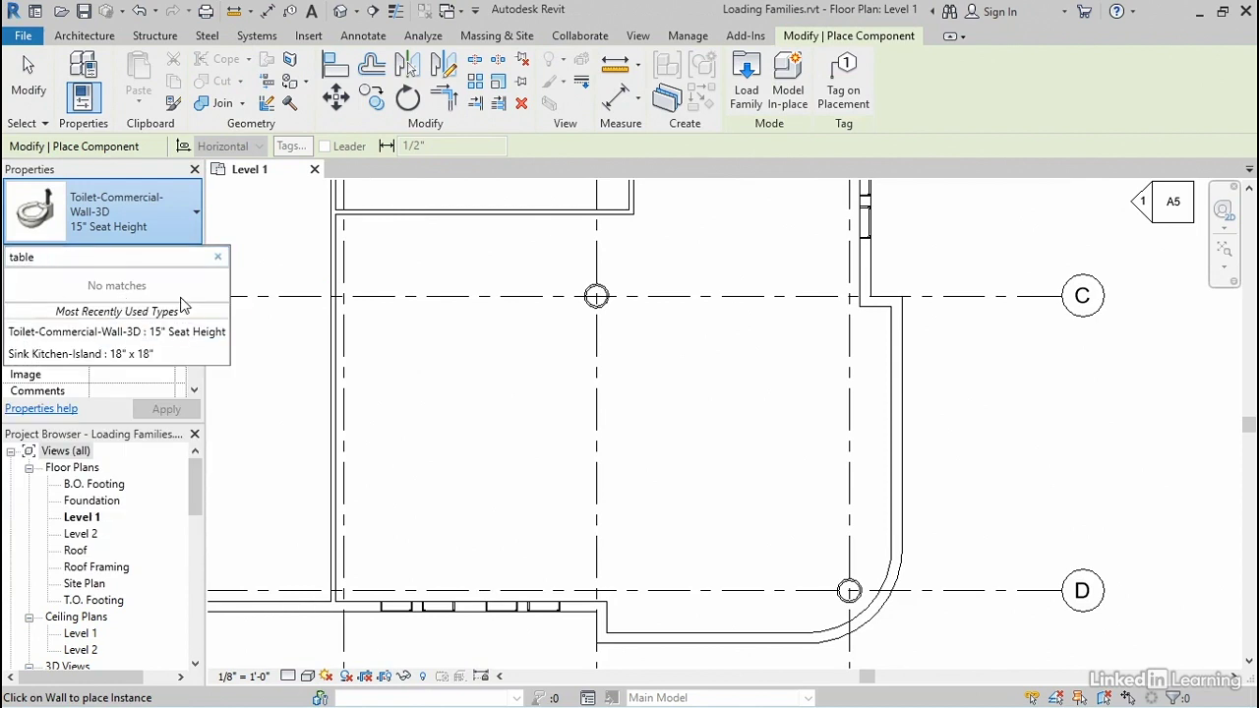
# Start loading a family and browse to the Tables folder within Furniture in the US Imperial library.
pyautogui.click(765, 126)
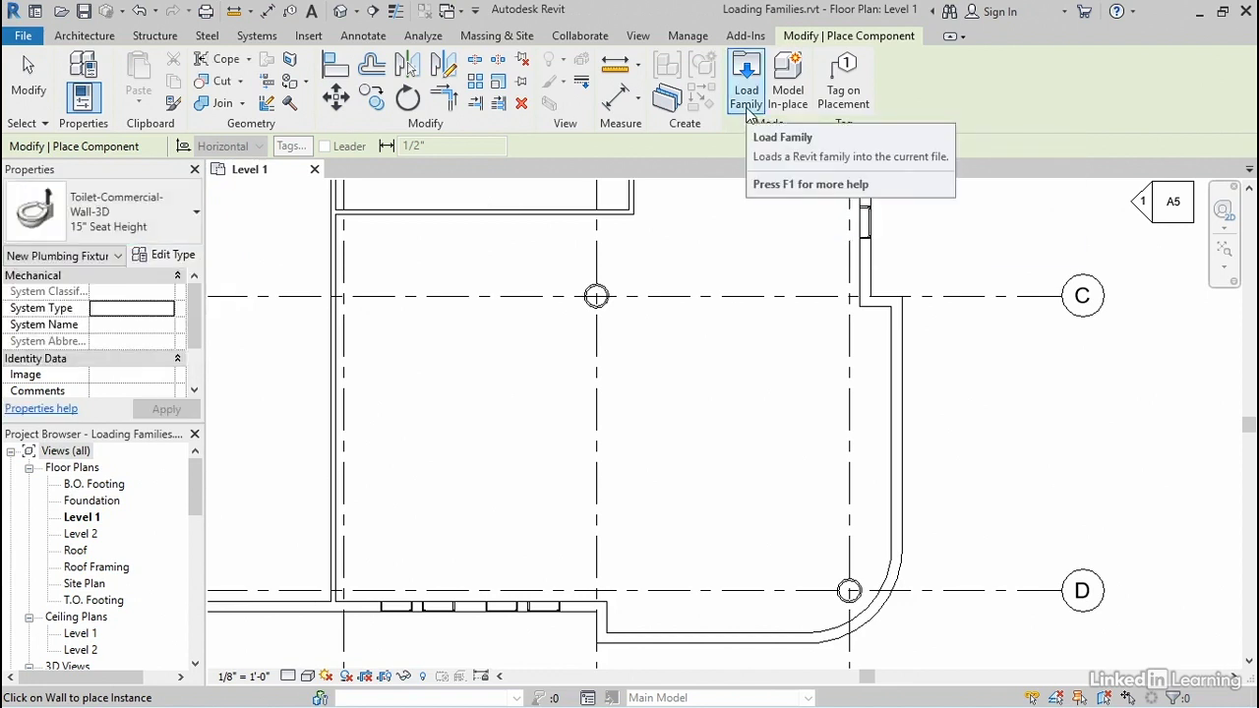
pyautogui.click(750, 110)
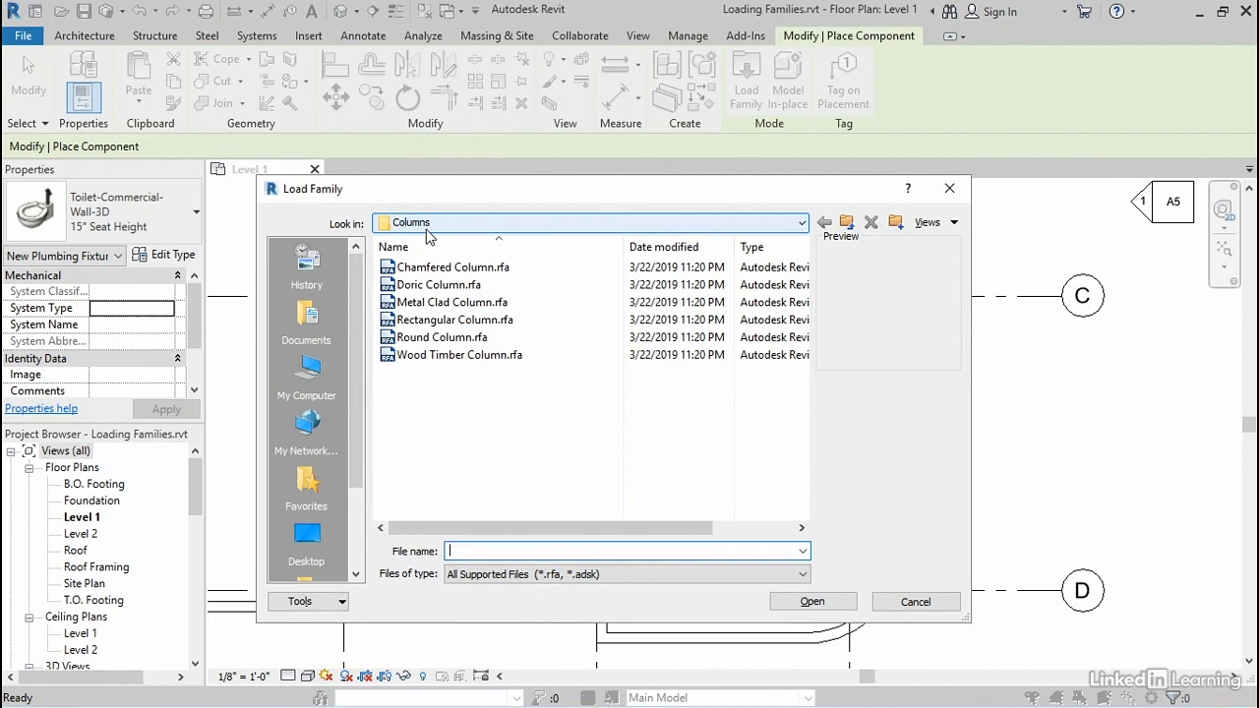
pyautogui.click(846, 222)
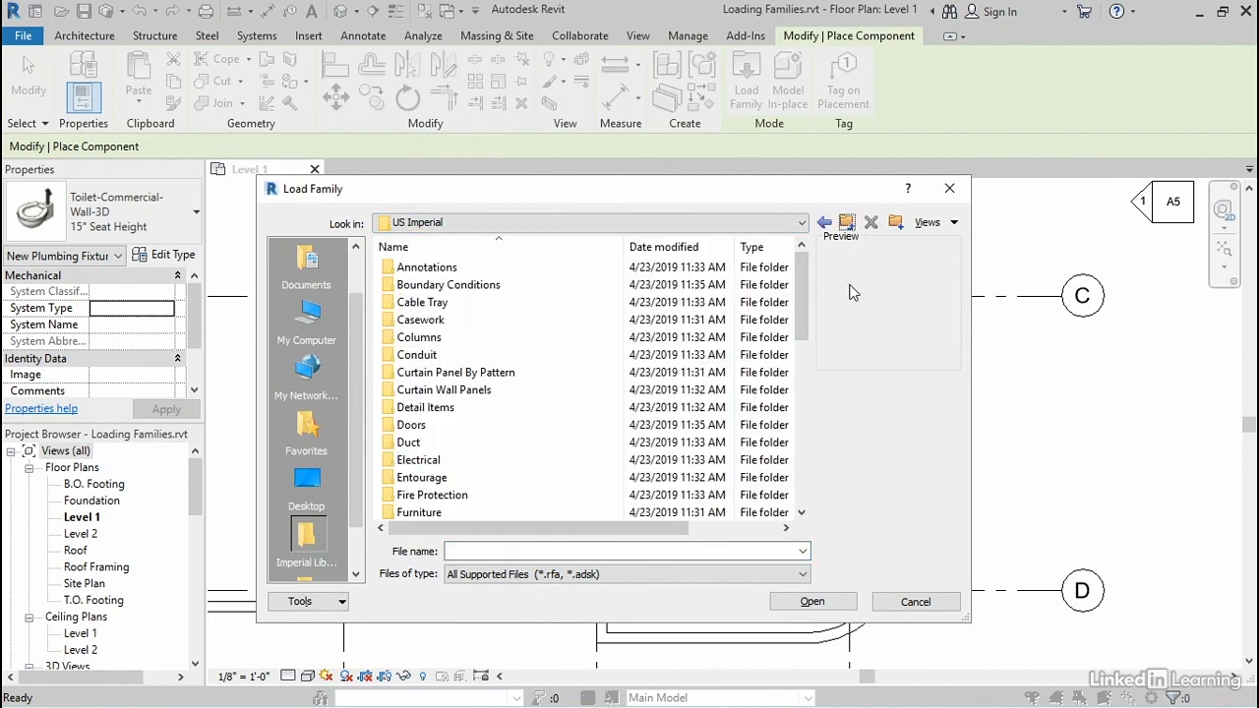
pyautogui.click(418, 512)
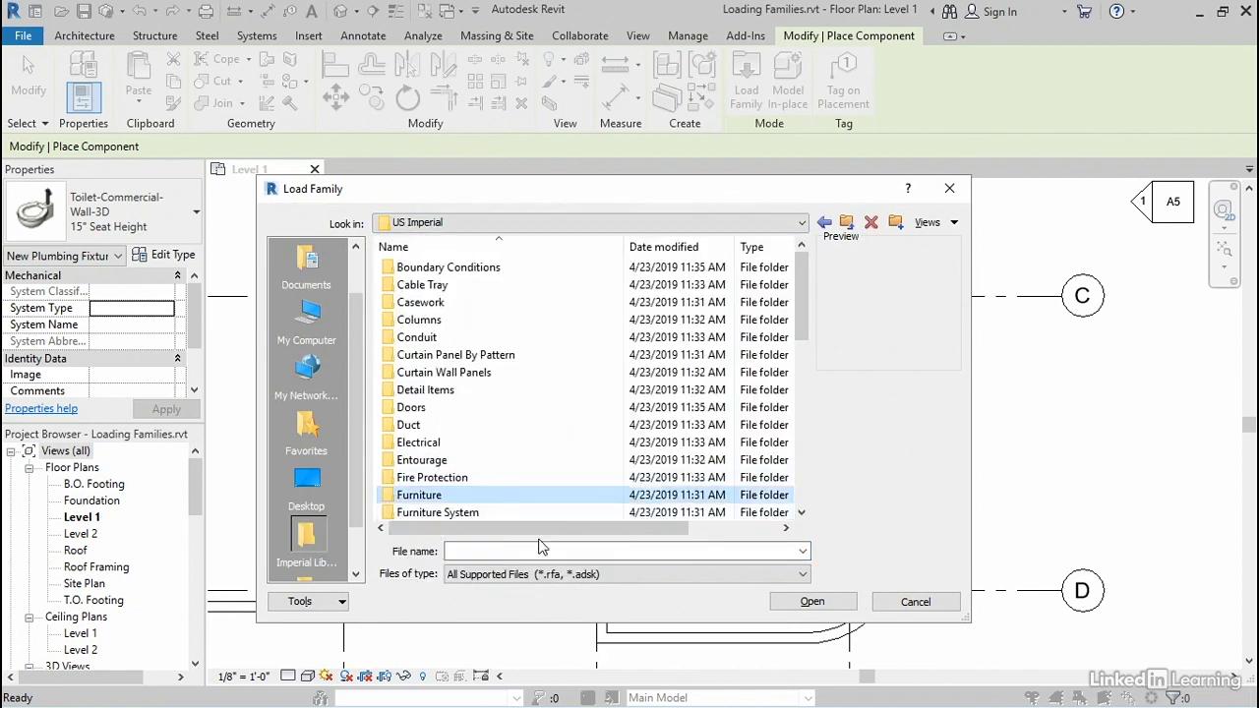
pyautogui.doubleClick(394, 496)
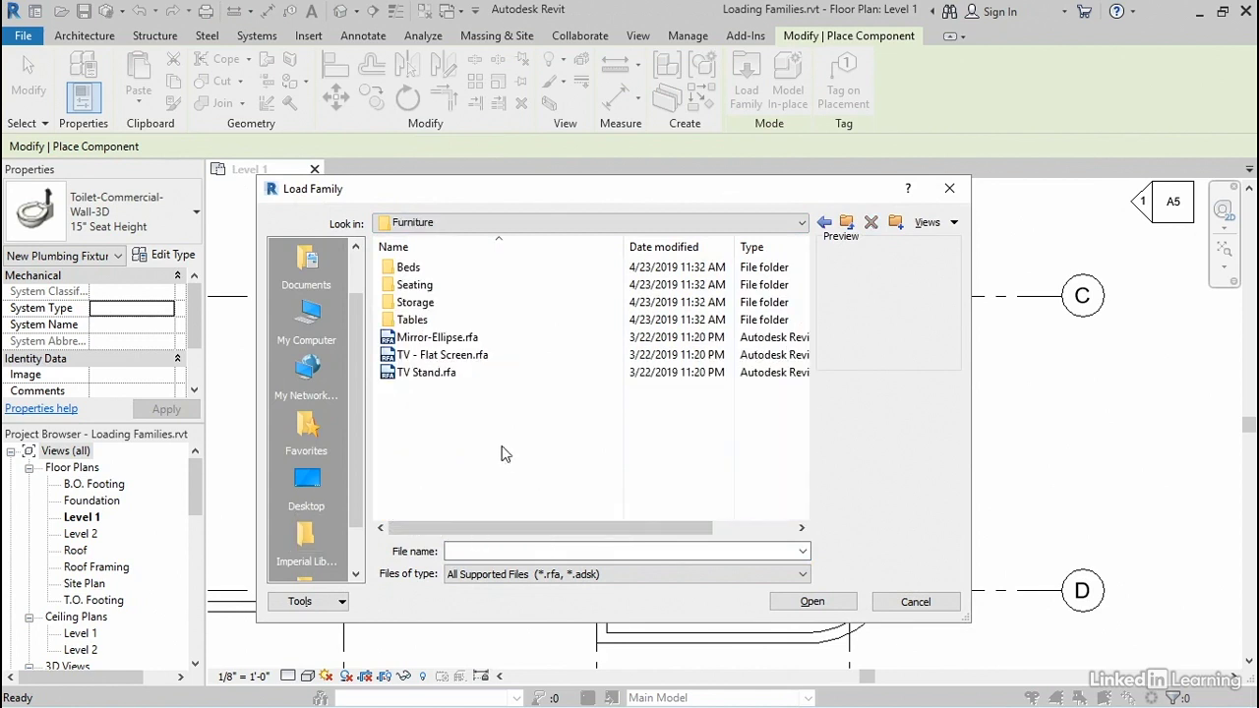
pyautogui.doubleClick(396, 322)
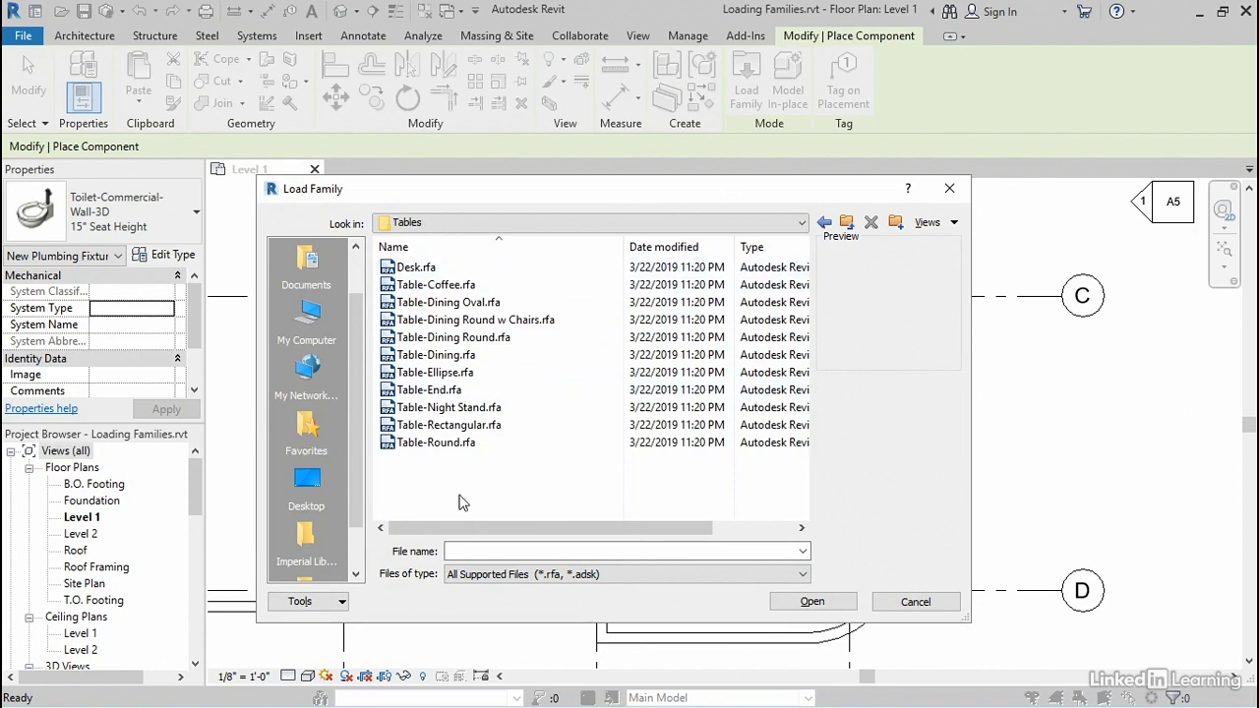
# Preview the table families in the folder one by one, from Desk.rfa to Table-Round.rfa.
pyautogui.click(408, 267)
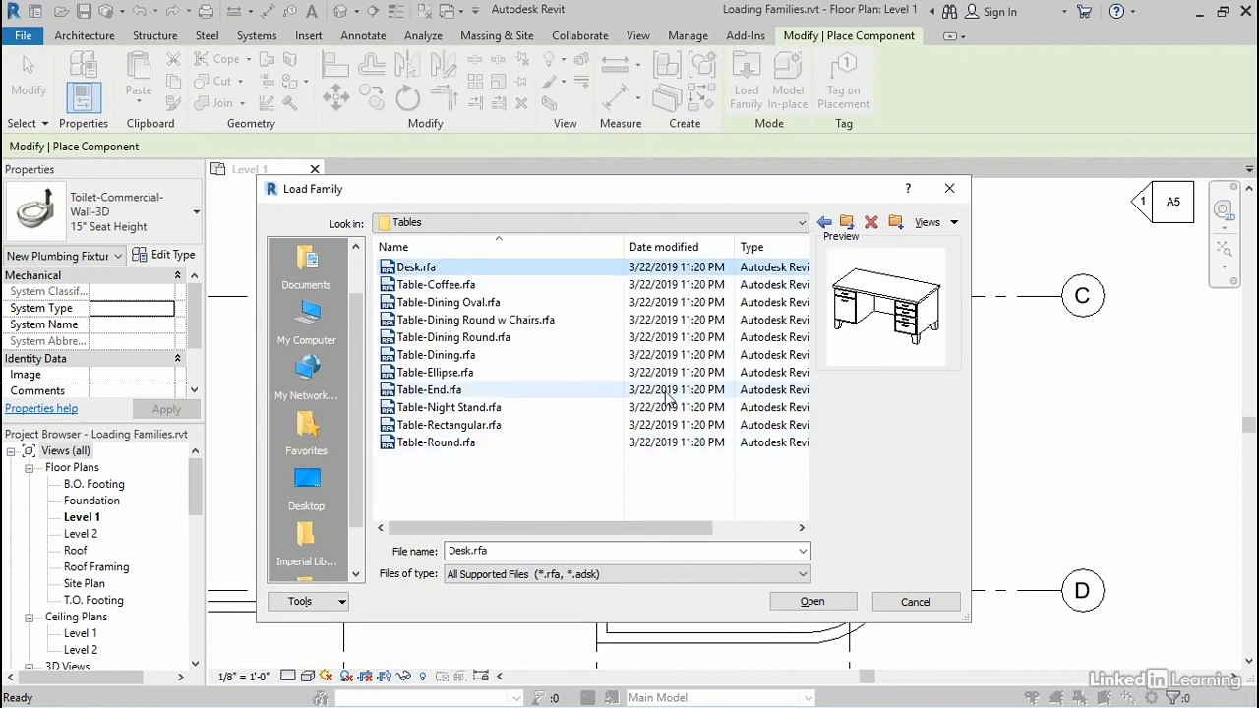
pyautogui.press('Down')
pyautogui.press('Down')
pyautogui.press('Down')
pyautogui.press('Down')
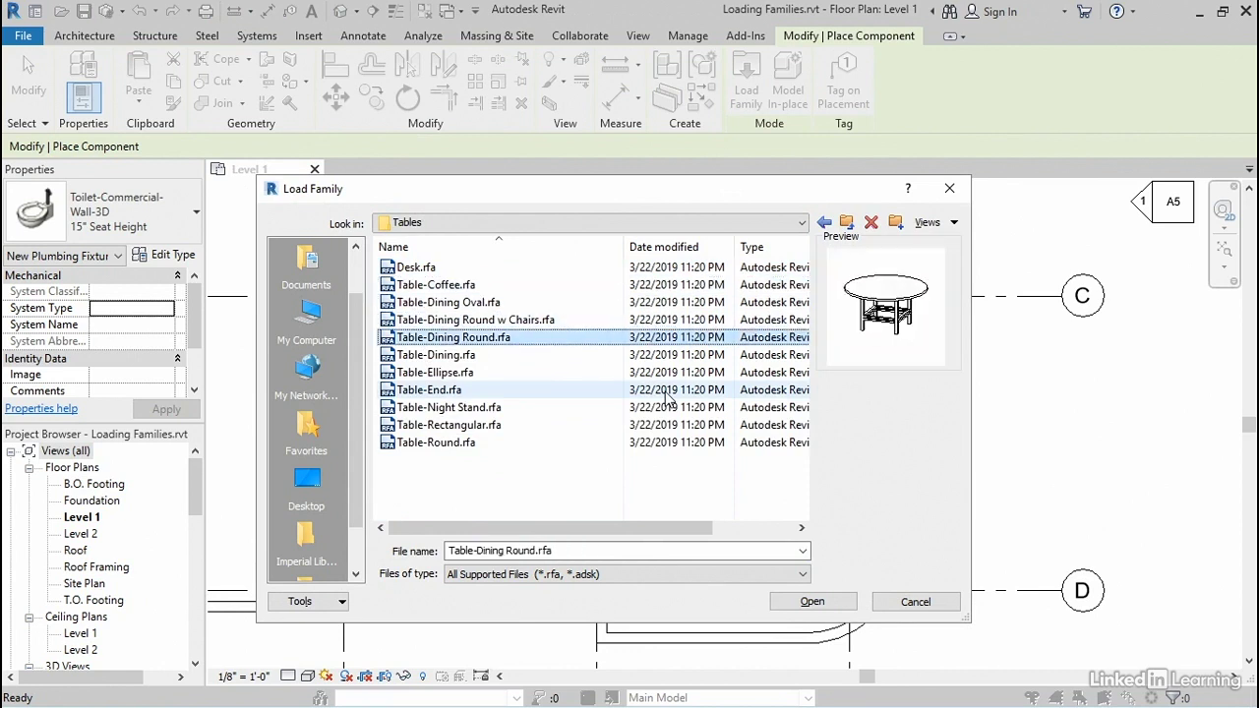
pyautogui.press('Down')
pyautogui.press('Down')
pyautogui.press('Down')
pyautogui.press('Down')
pyautogui.press('Down')
pyautogui.press('Down')
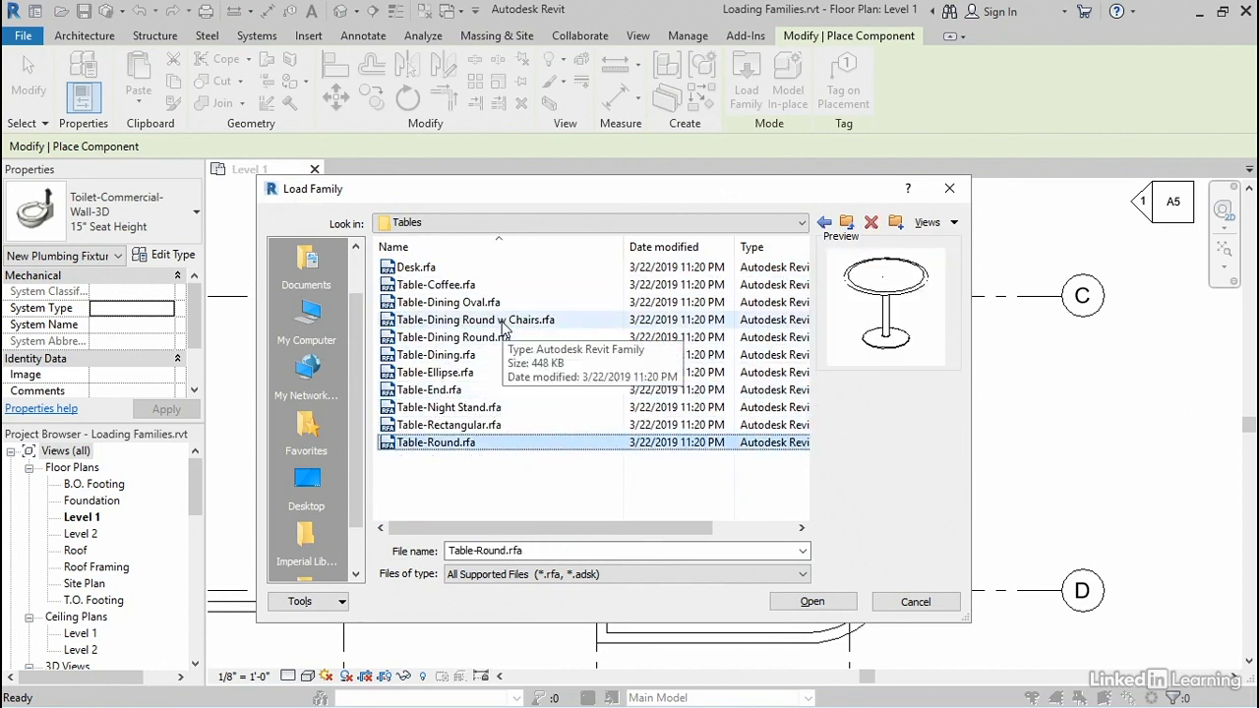
# Load the Table-Dining Round w Chairs.rfa and Table-Rectangular.rfa families together.
pyautogui.click(503, 321)
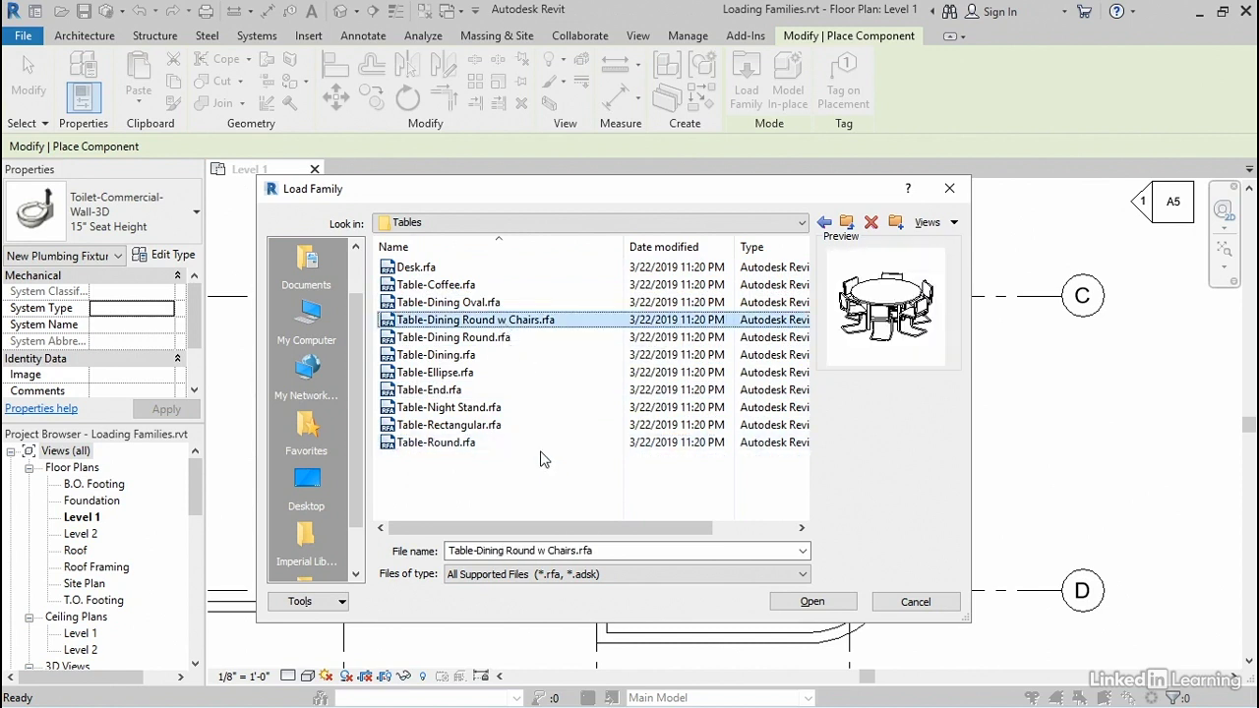
pyautogui.click(471, 427)
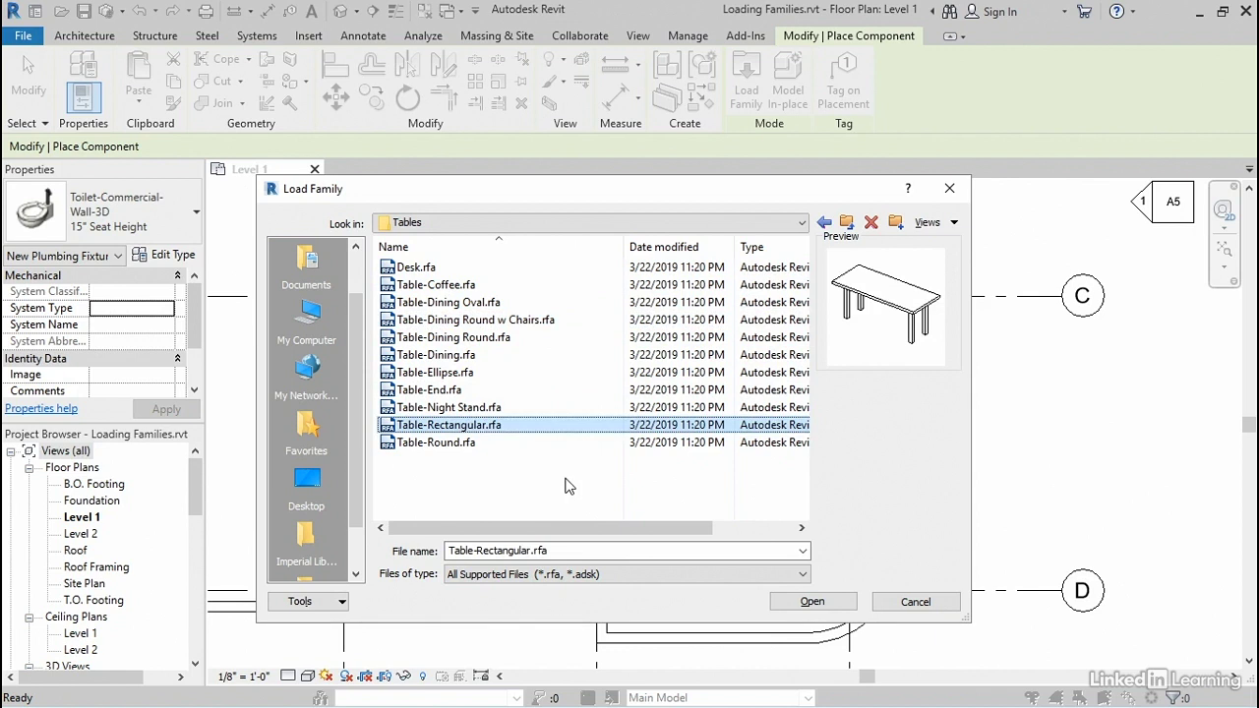
pyautogui.keyDown('ctrl'); pyautogui.click(525, 322); pyautogui.keyUp('ctrl')
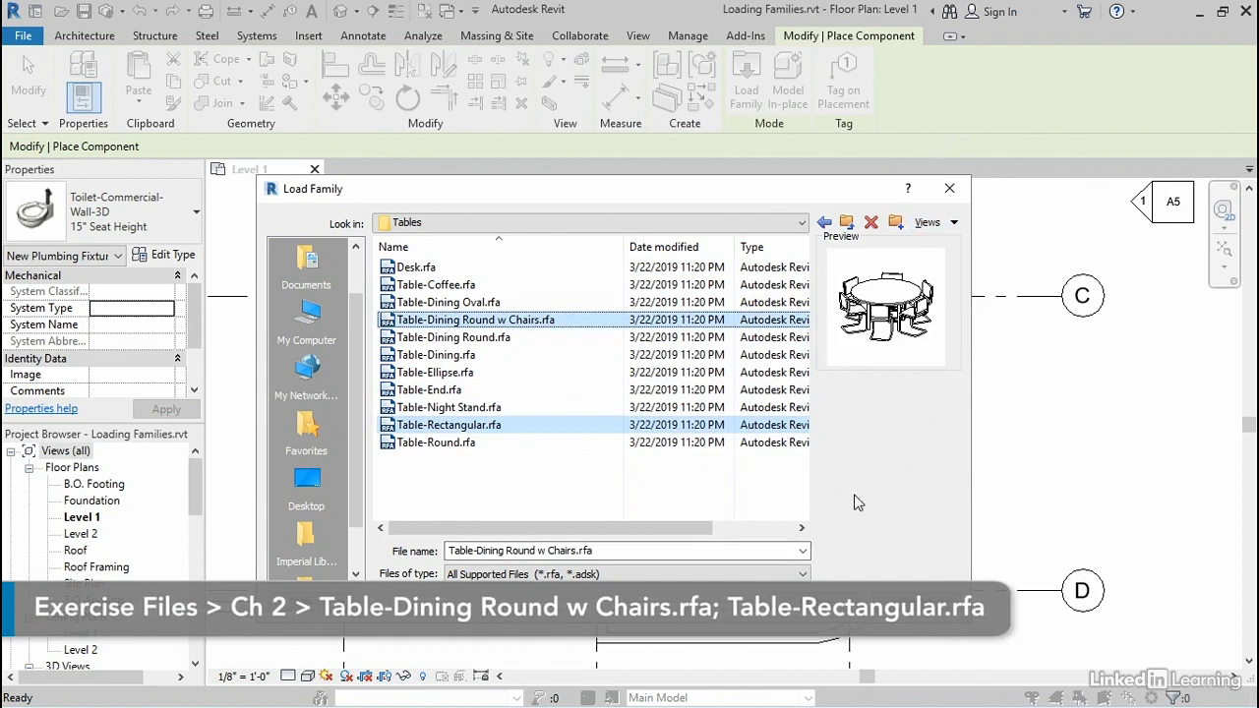
pyautogui.click(866, 607)
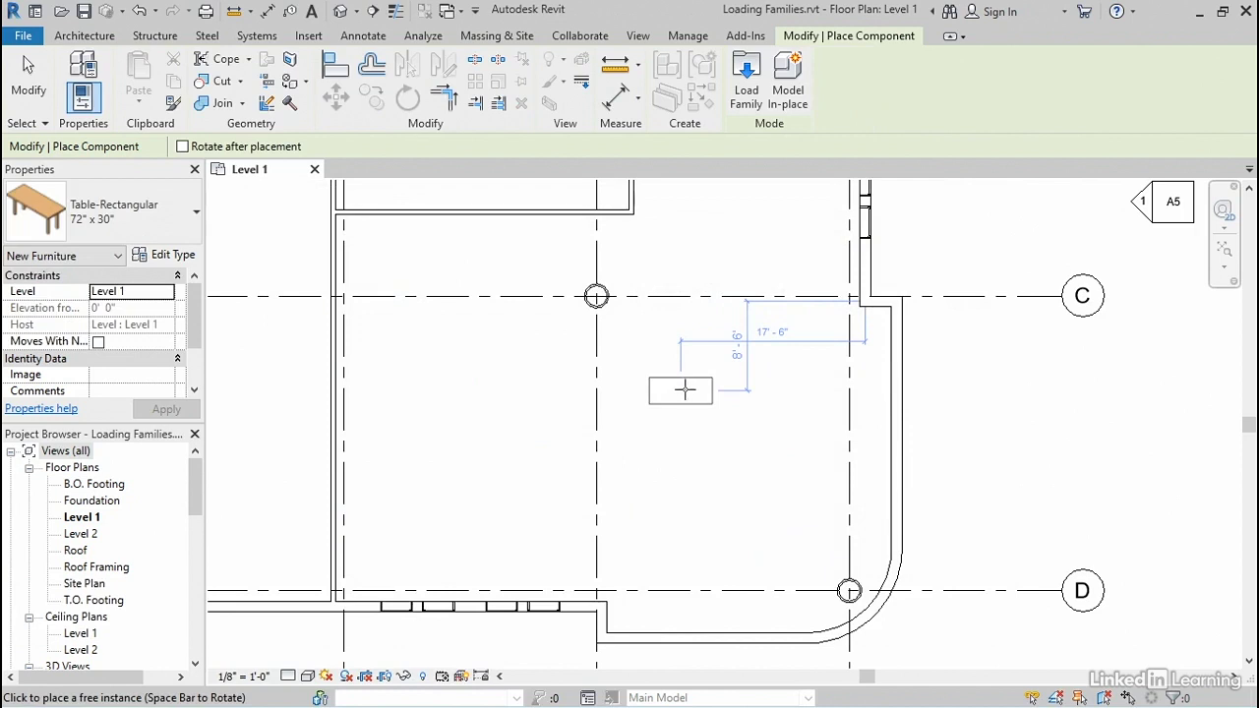
# Place a 72" x 30" Table-Rectangular against the room's left wall and a 36" Diameter Table-Dining Round w Chairs just above the column on grid D.
pyautogui.click(369, 402)
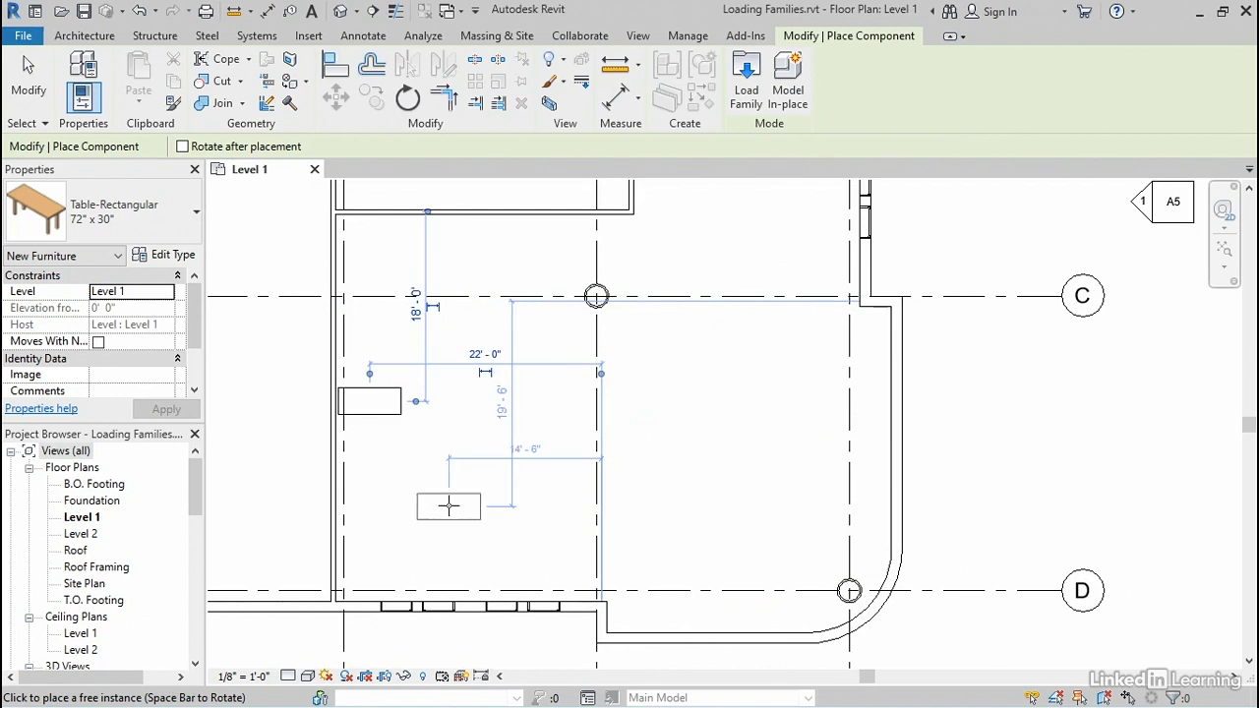
pyautogui.click(179, 227)
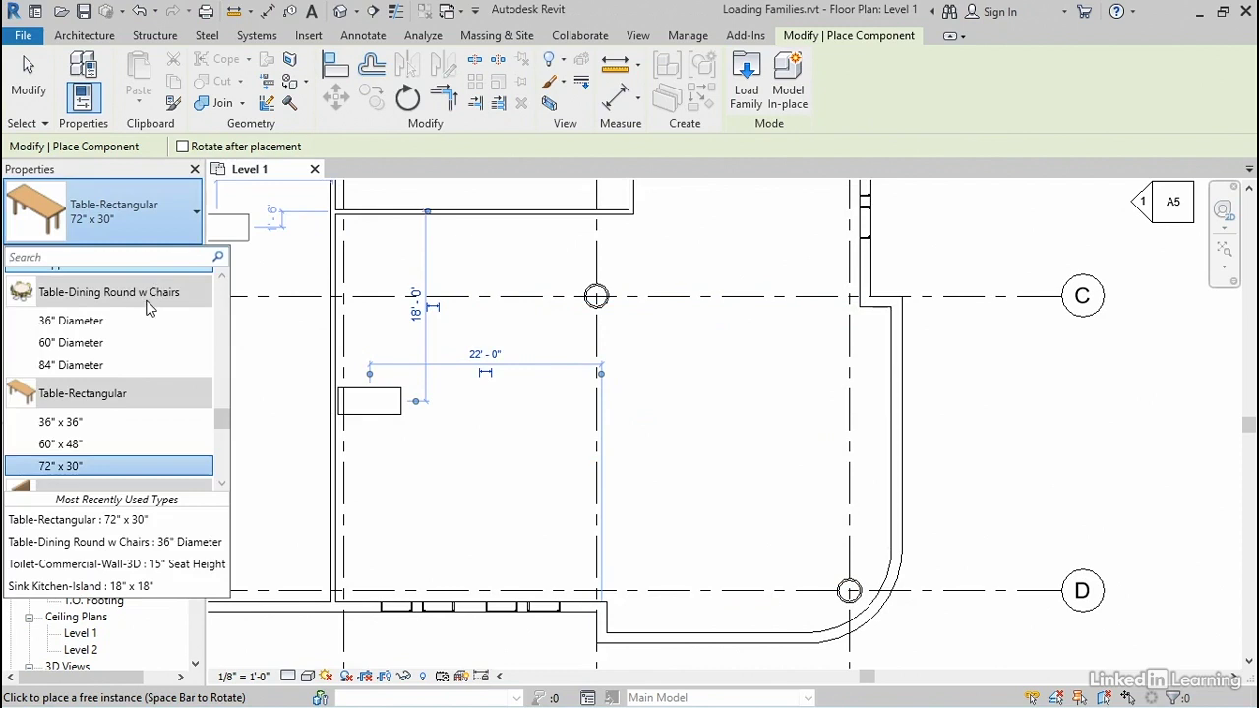
pyautogui.click(61, 325)
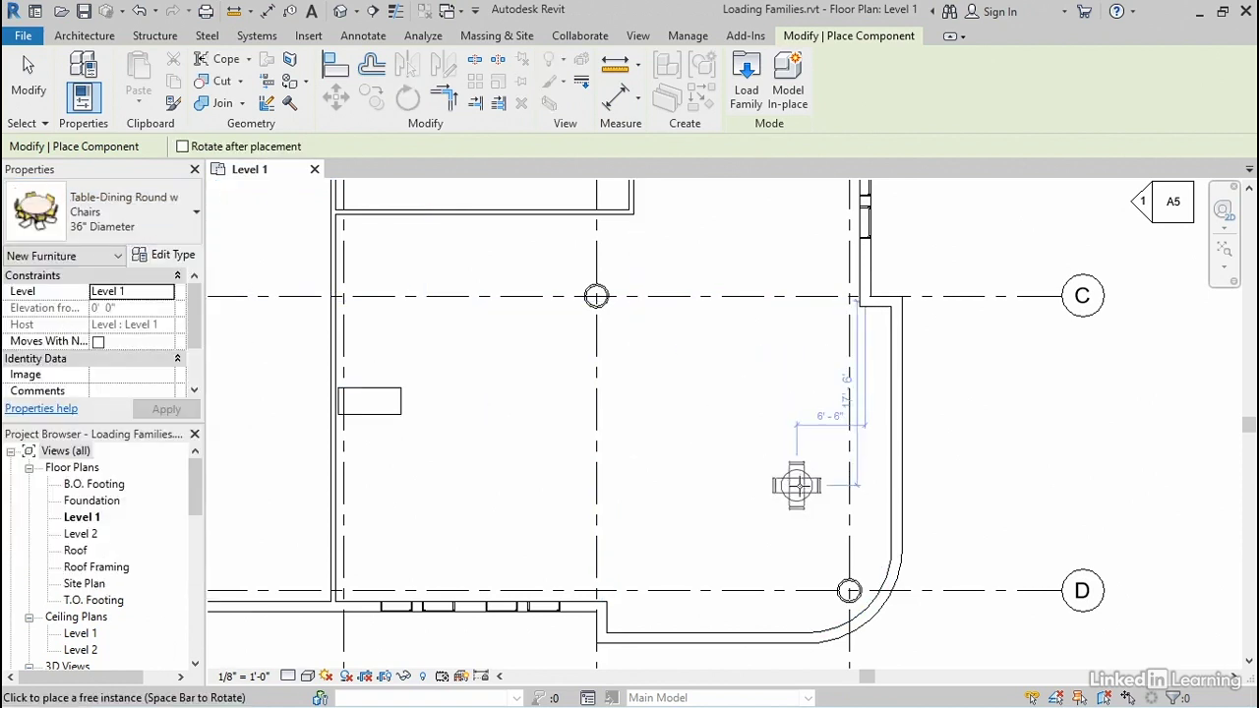
pyautogui.click(826, 532)
# Place a 60" Diameter Table-Dining Round w Chairs left of the 36" table, aligned with its centre, and end placement.
pyautogui.click(111, 224)
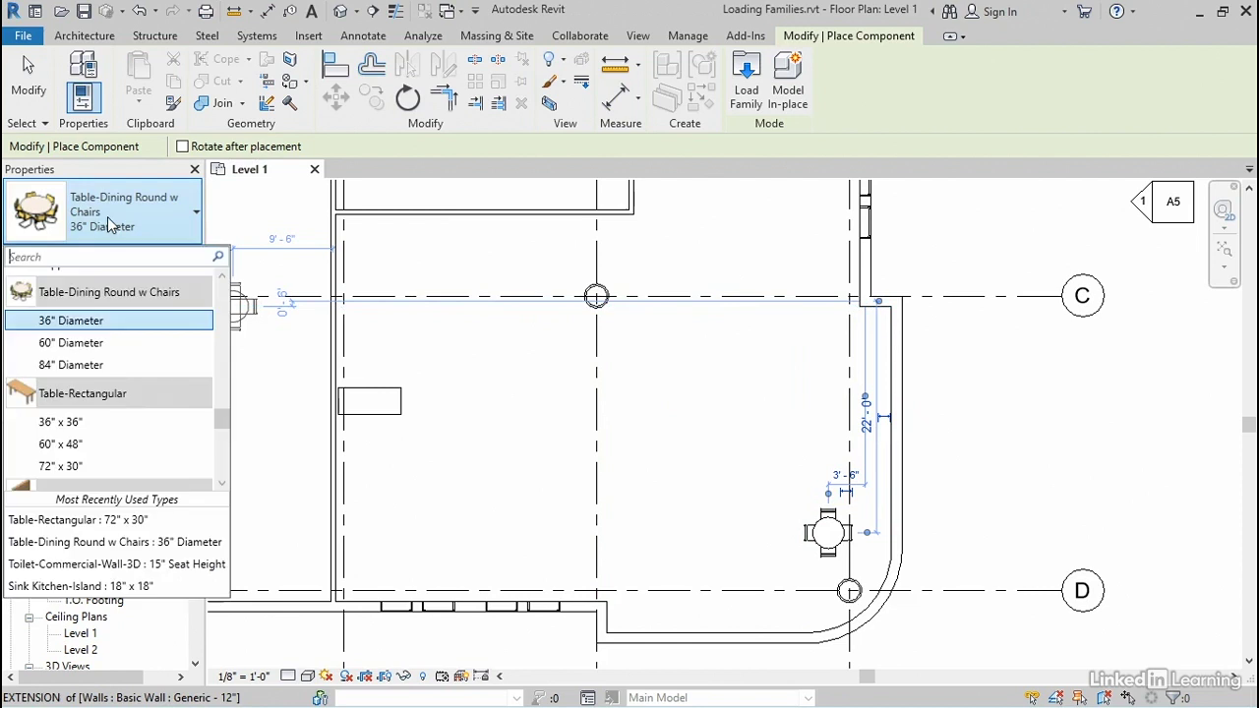
pyautogui.click(71, 342)
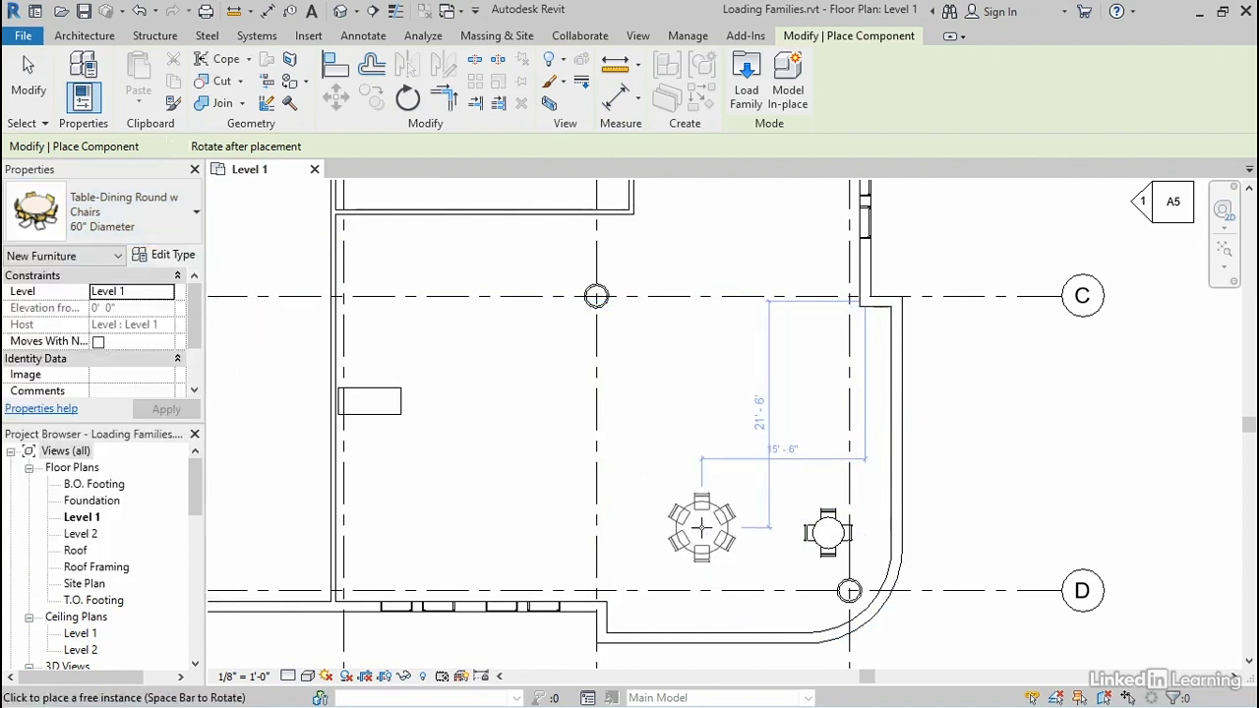
pyautogui.click(701, 532)
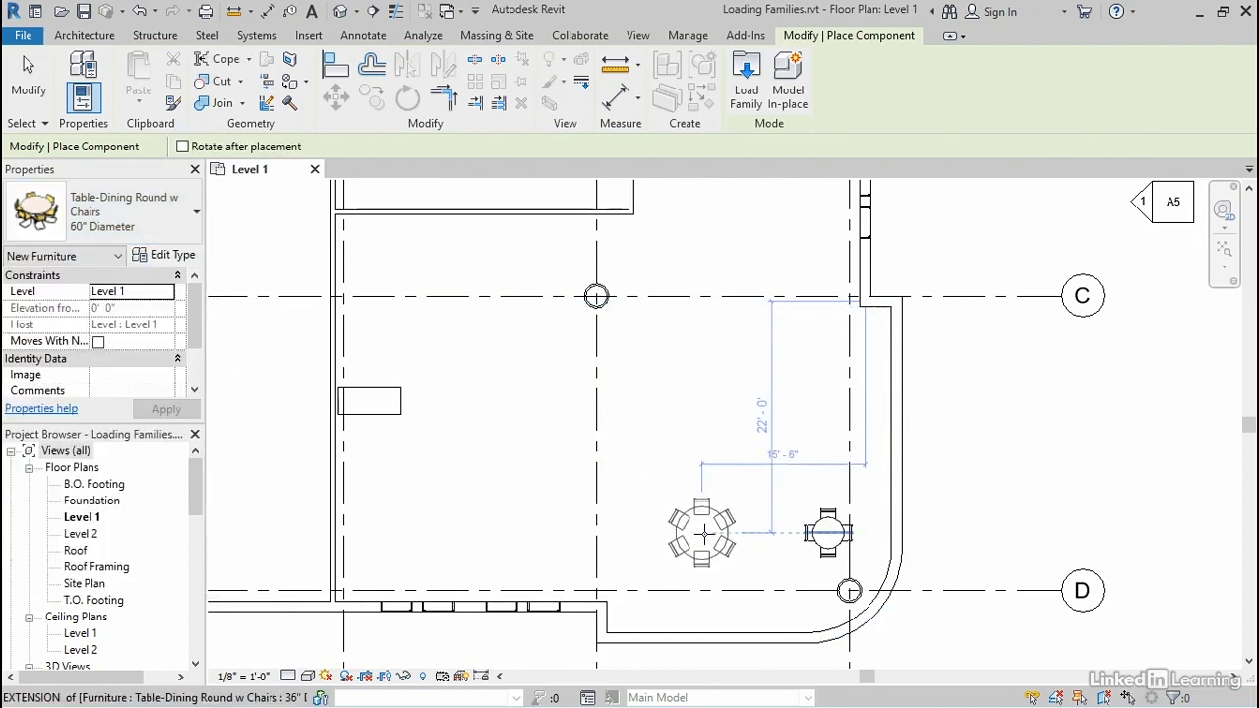
pyautogui.click(28, 79)
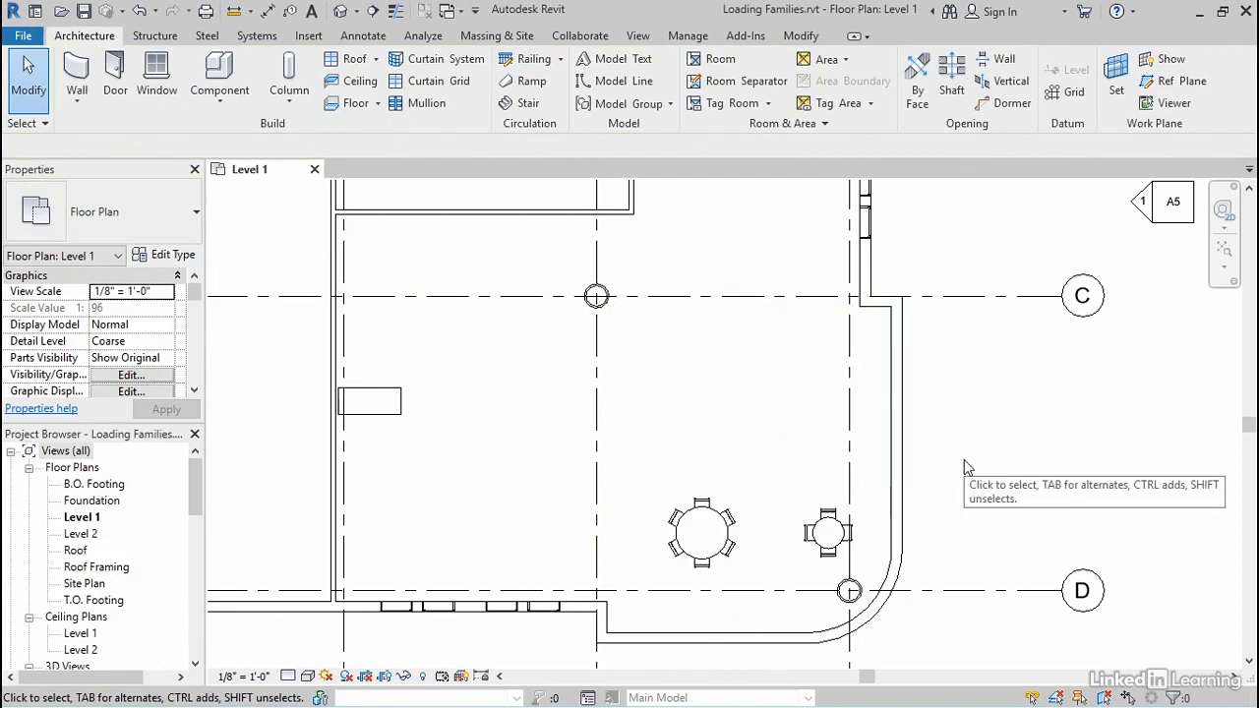
pyautogui.click(844, 543)
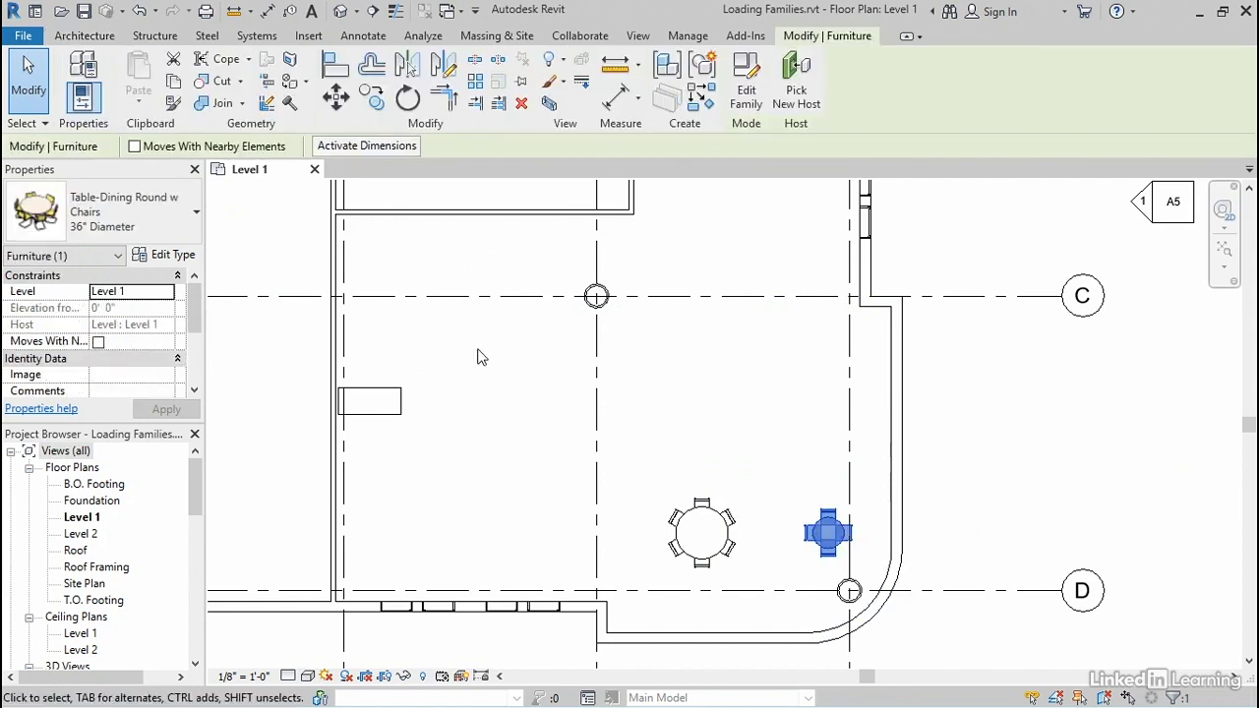
pyautogui.press('c')
pyautogui.press('o')
pyautogui.press('Escape')
pyautogui.press('Escape')
# Copy the 36" round table with the Multiple option to three spots straight above it, the last one just above grid C.
pyautogui.click(824, 521)
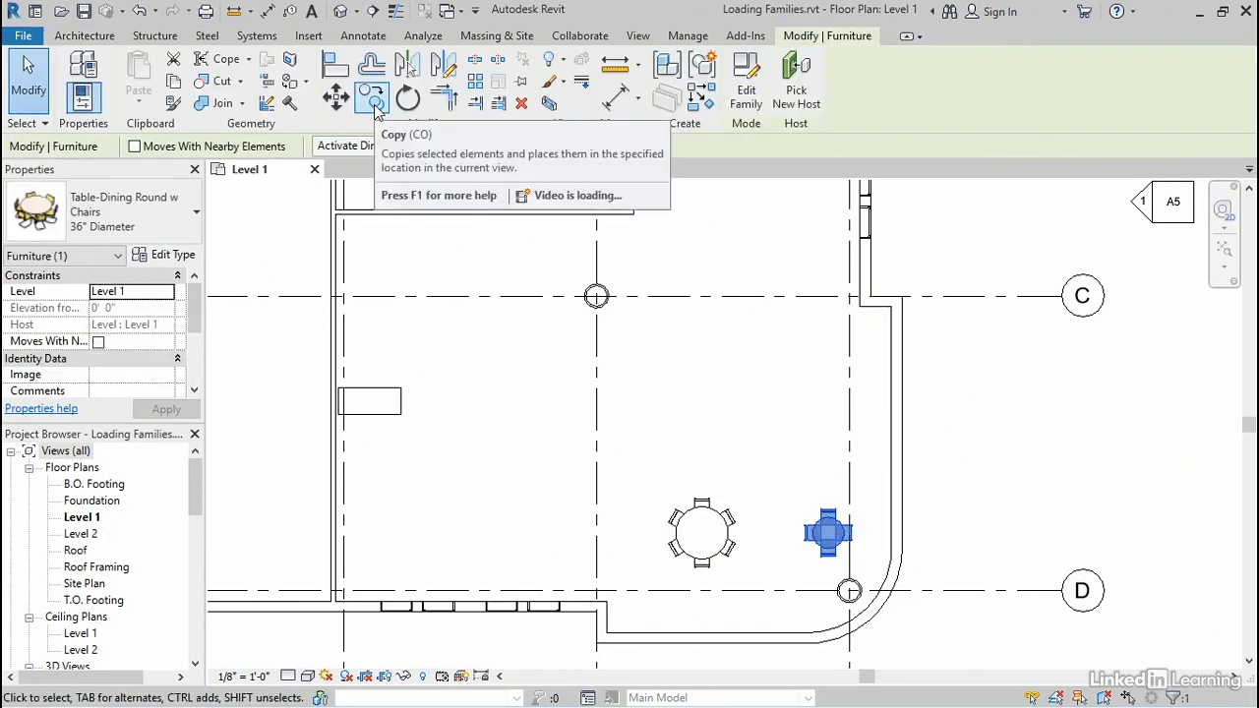
pyautogui.click(374, 101)
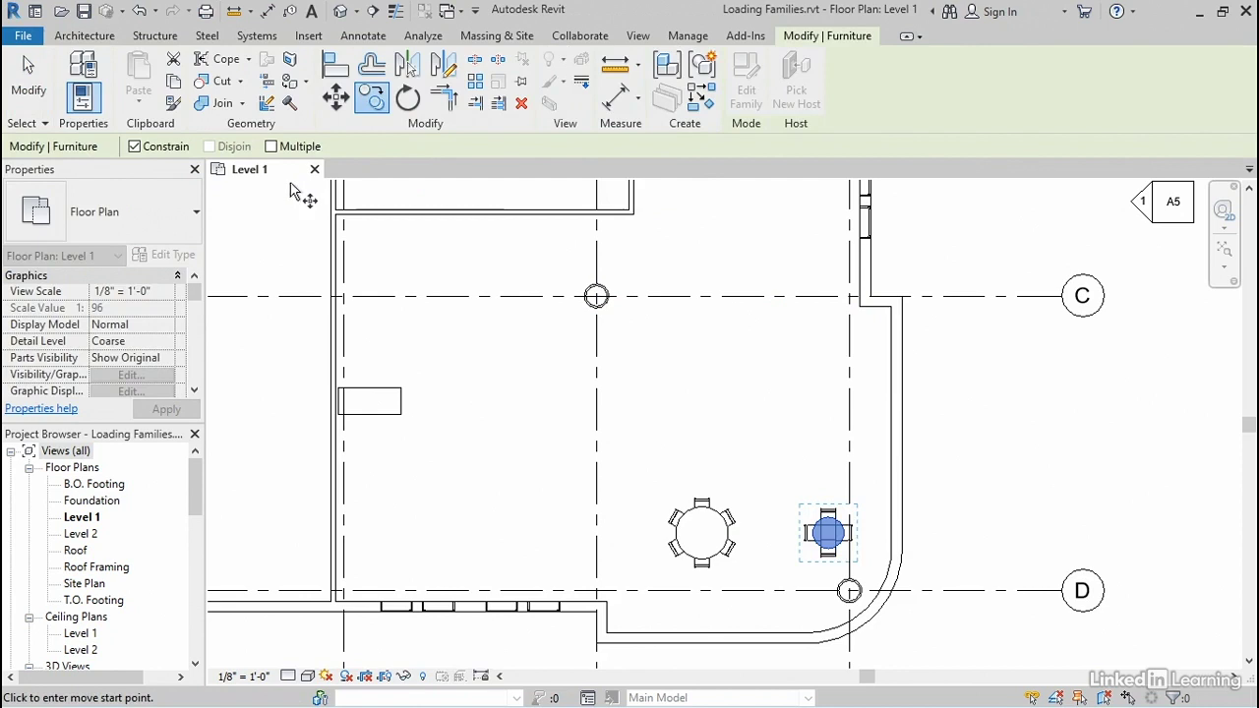
pyautogui.click(271, 147)
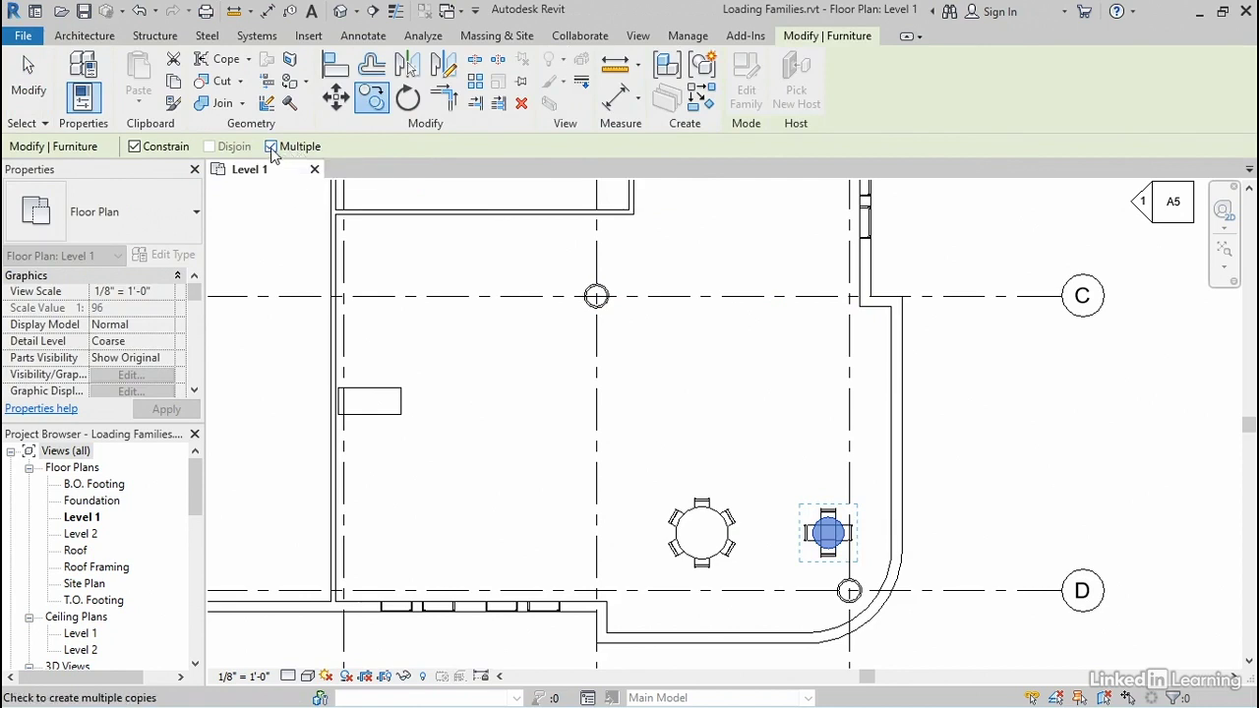
pyautogui.click(828, 536)
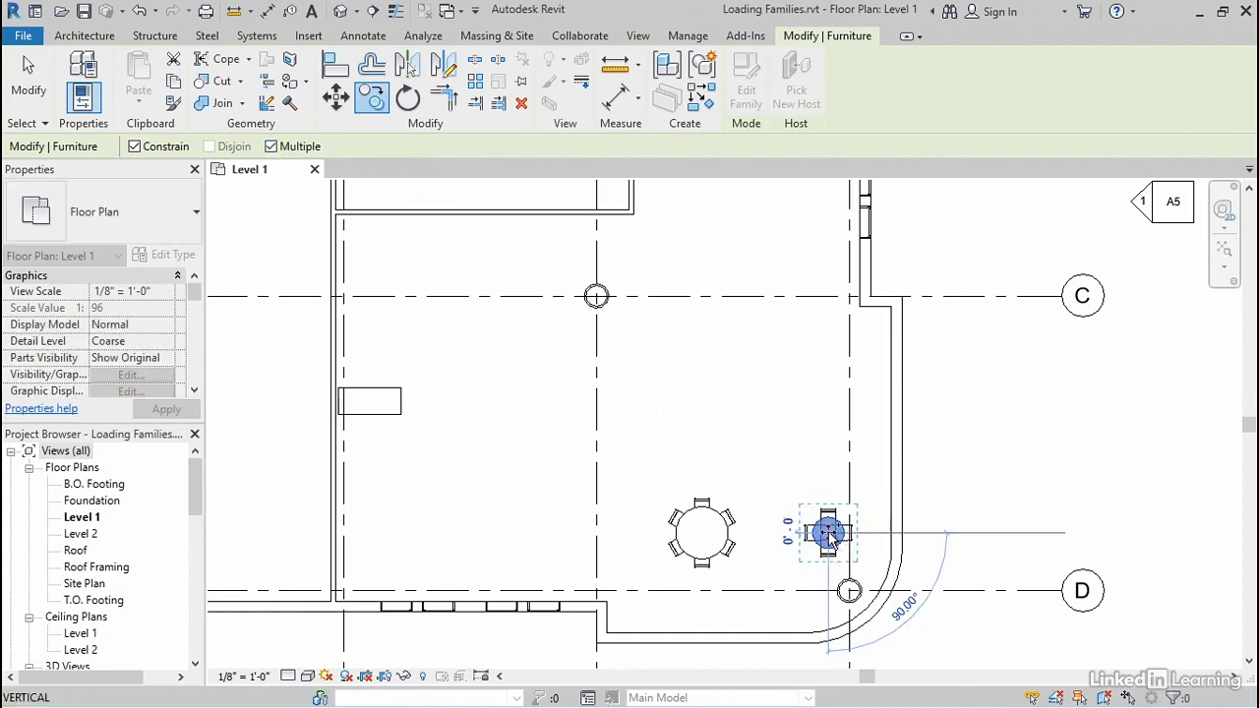
pyautogui.click(828, 455)
pyautogui.click(825, 377)
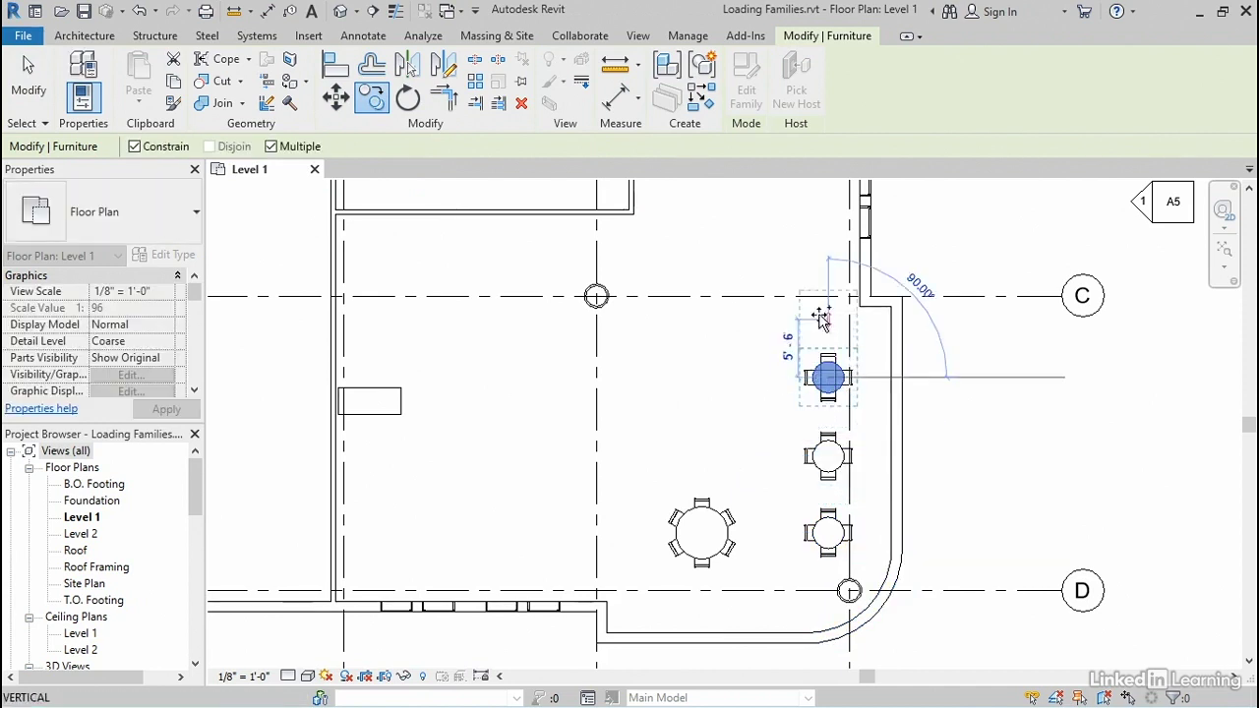
pyautogui.click(826, 283)
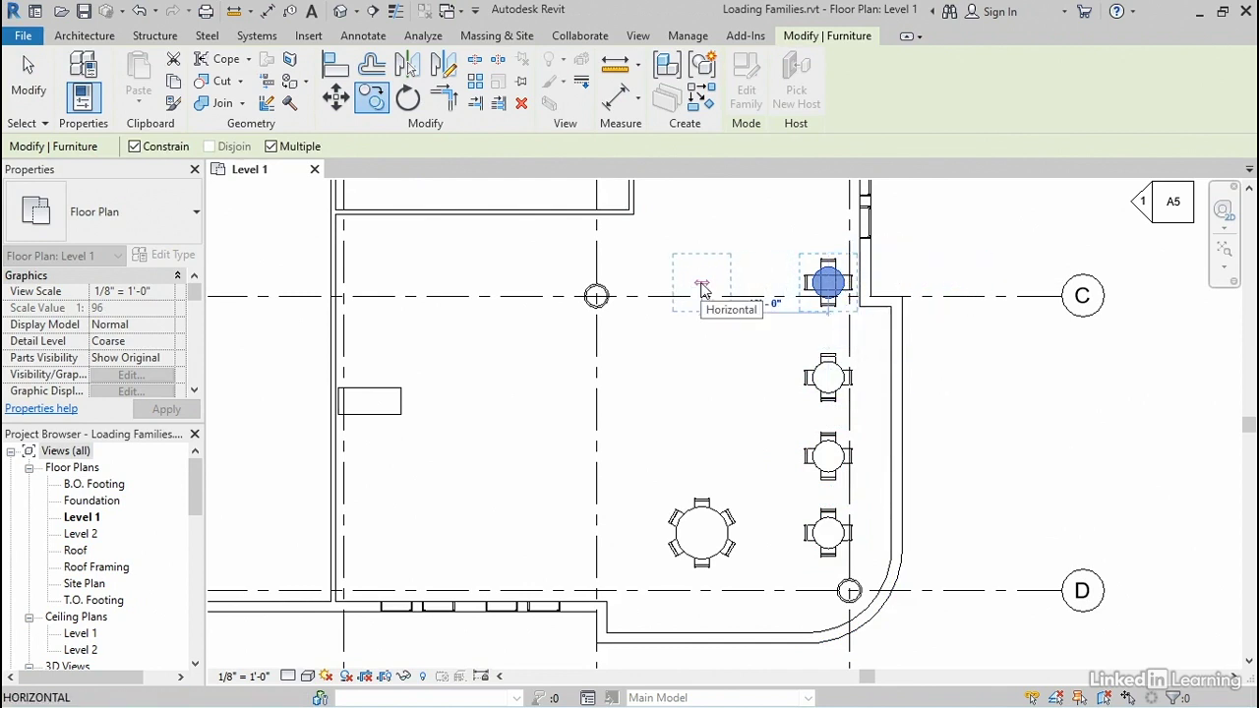
# Add one more copy of the 36" round table 8' to the left of the uppermost one, then end copying.
pyautogui.write('8')
pyautogui.press('Return')
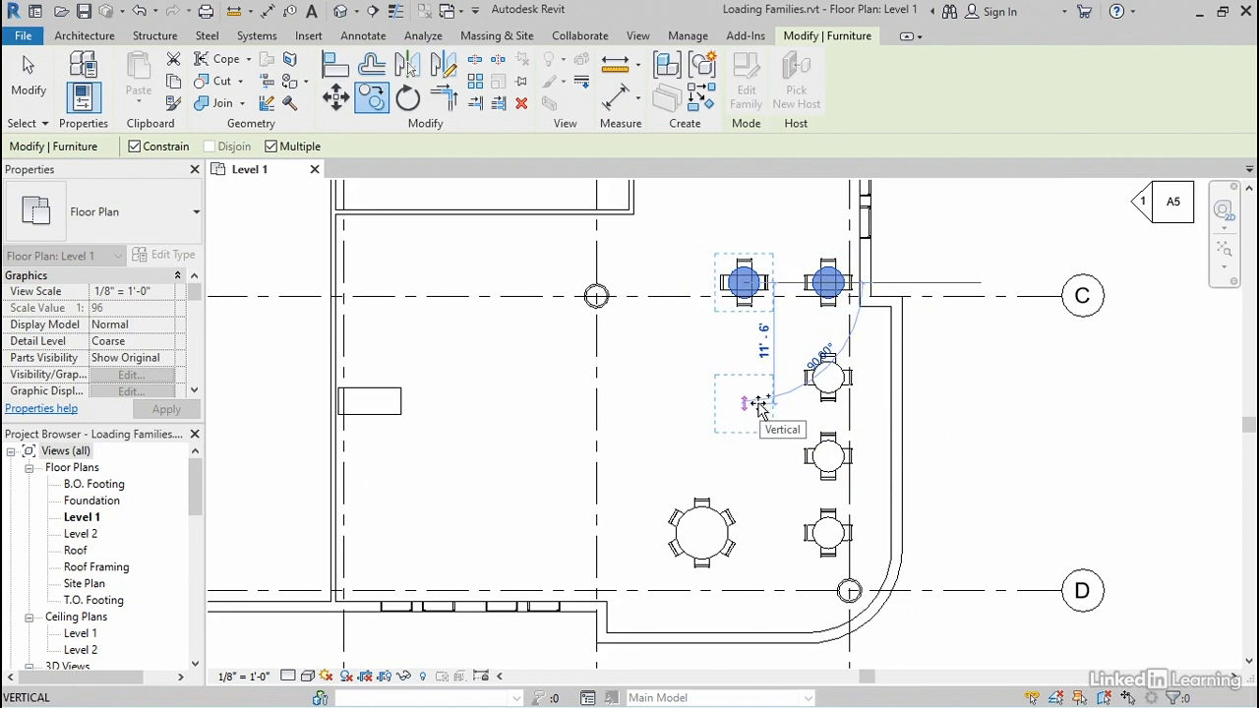
pyautogui.click(32, 90)
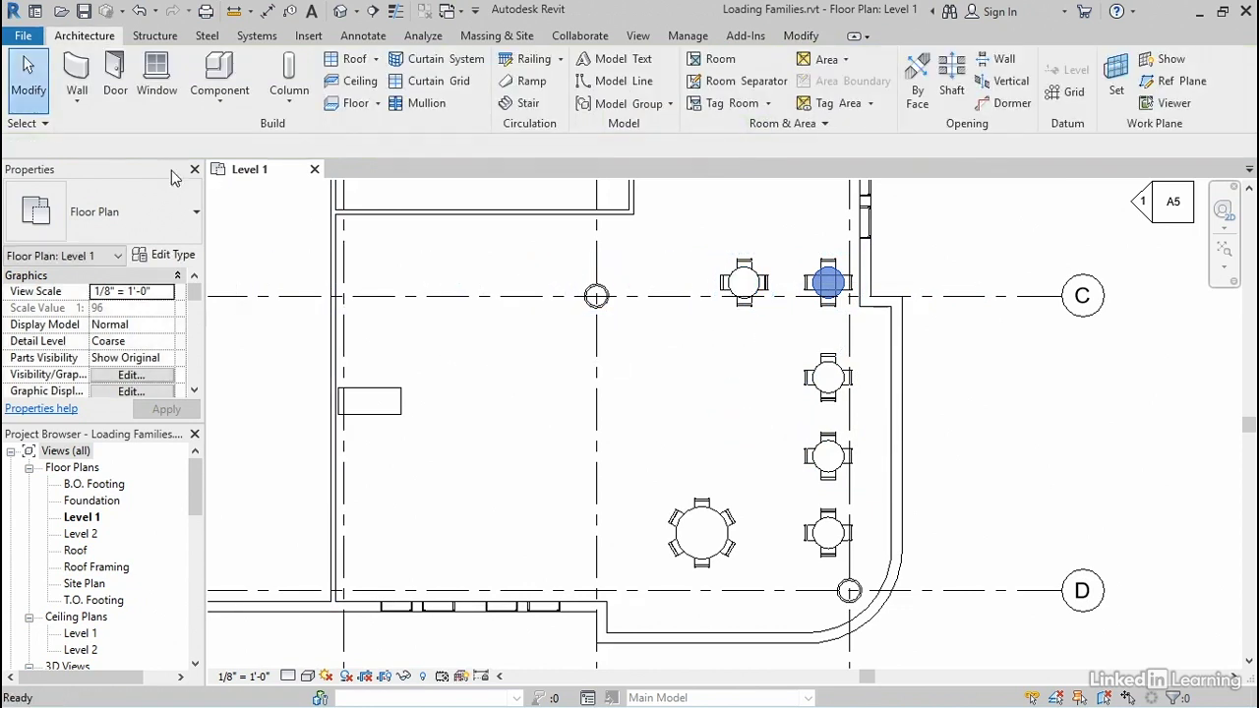
# Load the Booth Seating.rfa family from the Ch 2 folder of the desktop's Exercise Files for placement as a component.
pyautogui.scroll(1, 352, 381)
pyautogui.scroll(1, 352, 381)
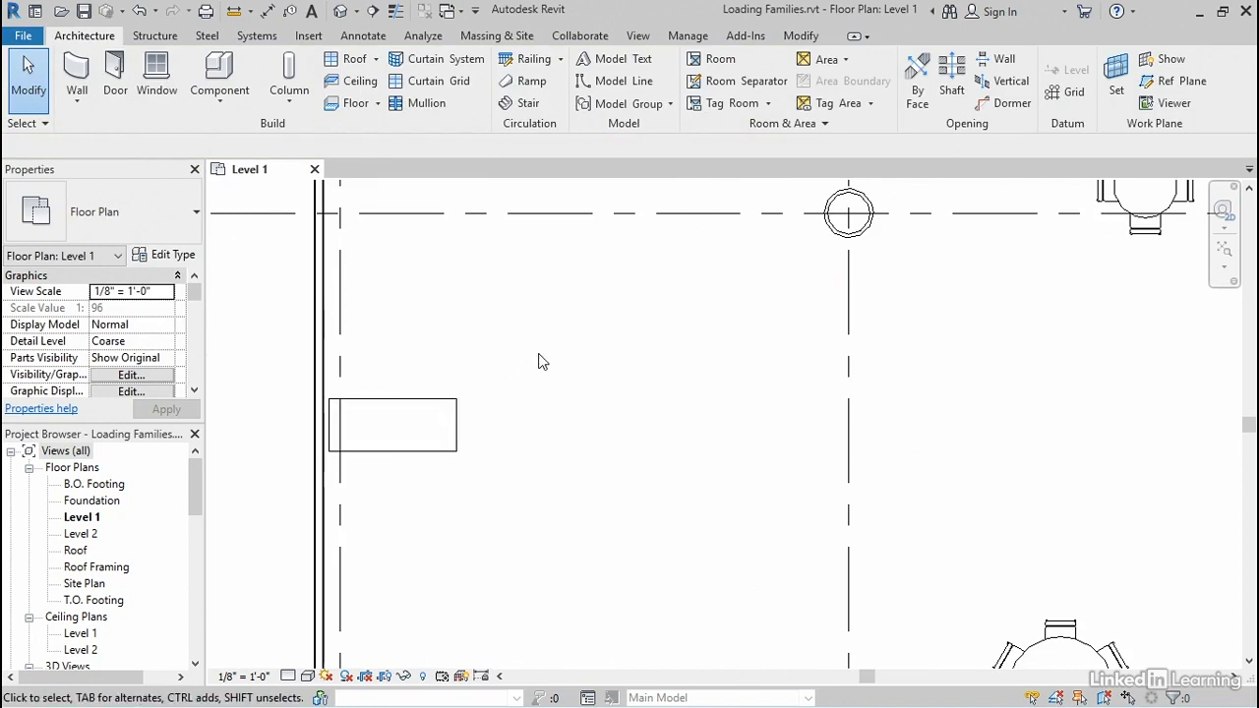
pyautogui.click(220, 70)
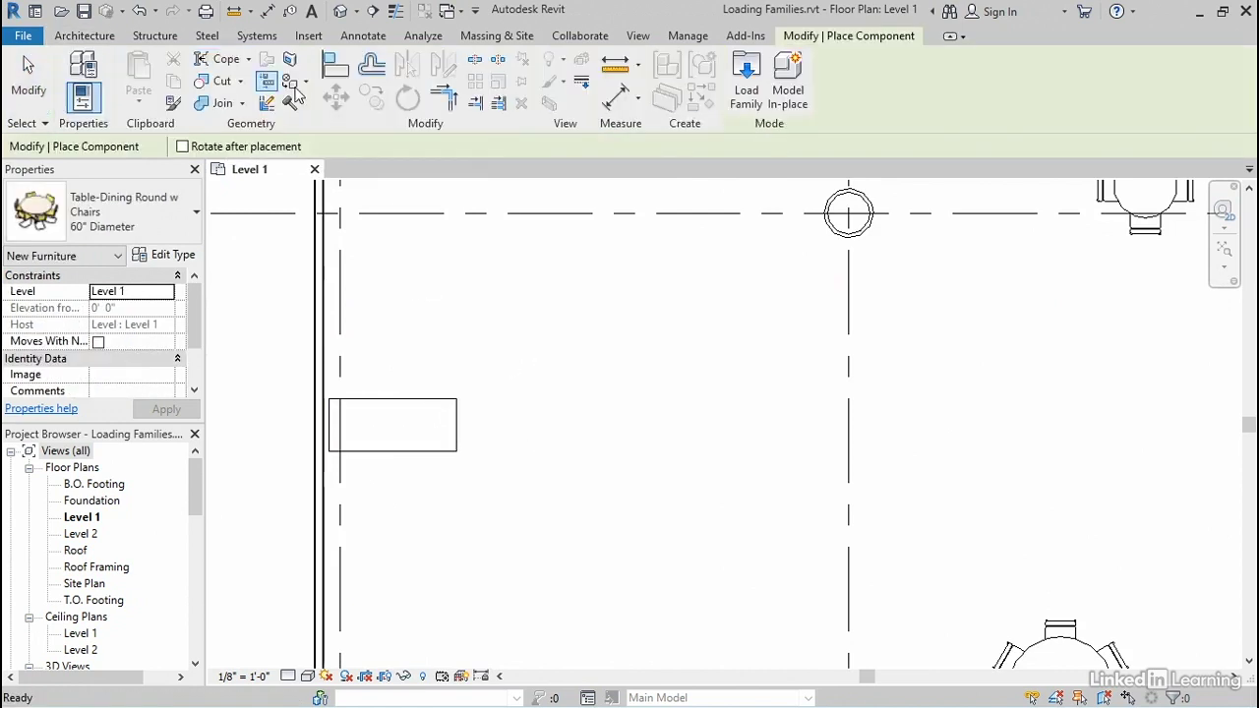
pyautogui.click(749, 91)
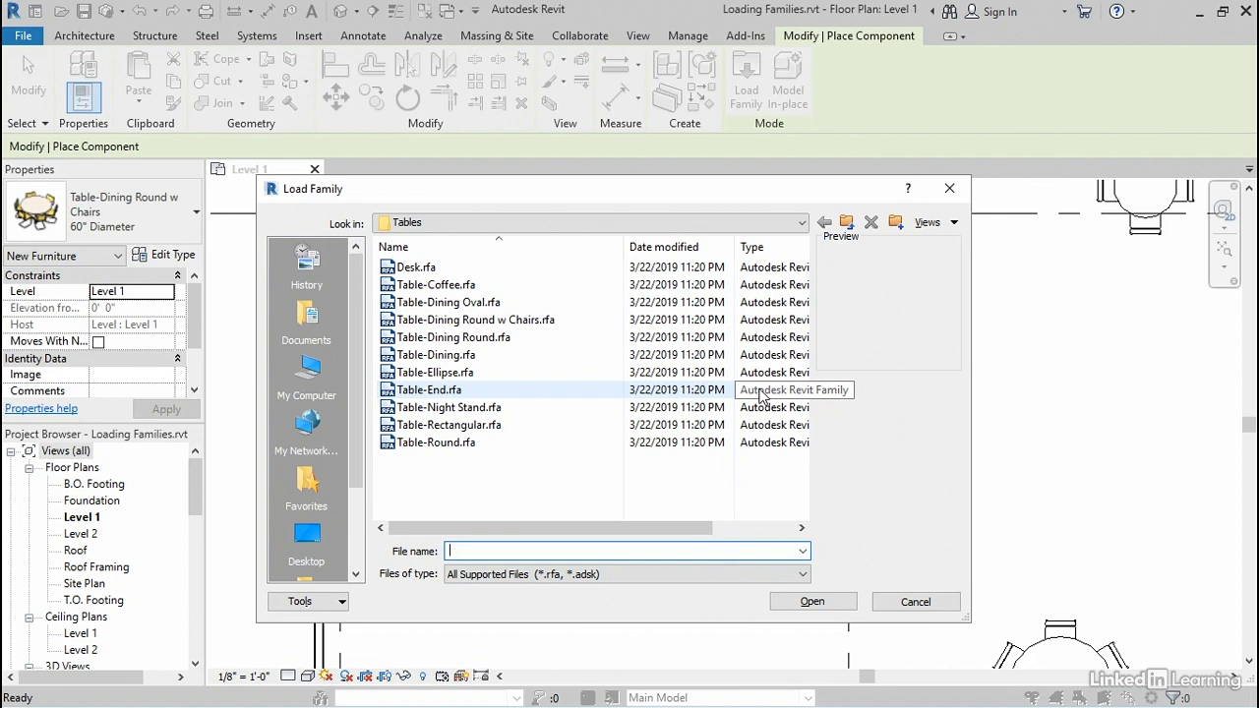
pyautogui.click(306, 539)
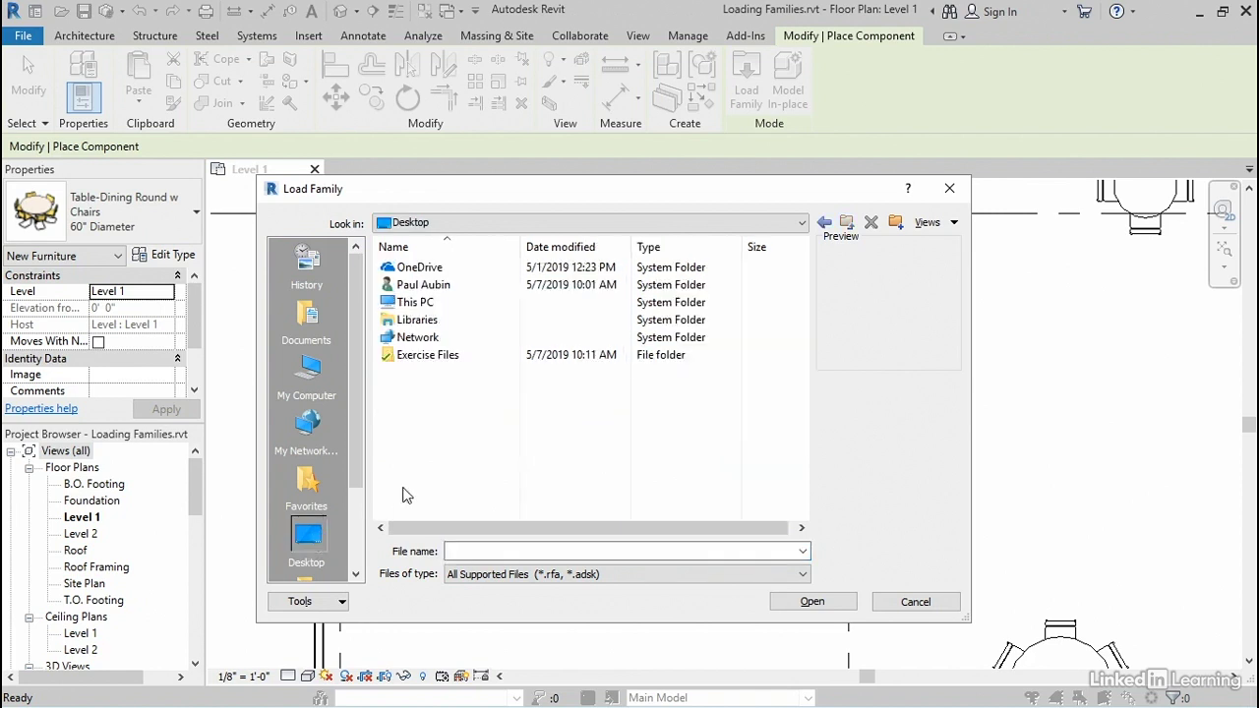
pyautogui.doubleClick(463, 355)
pyautogui.doubleClick(403, 285)
pyautogui.click(423, 268)
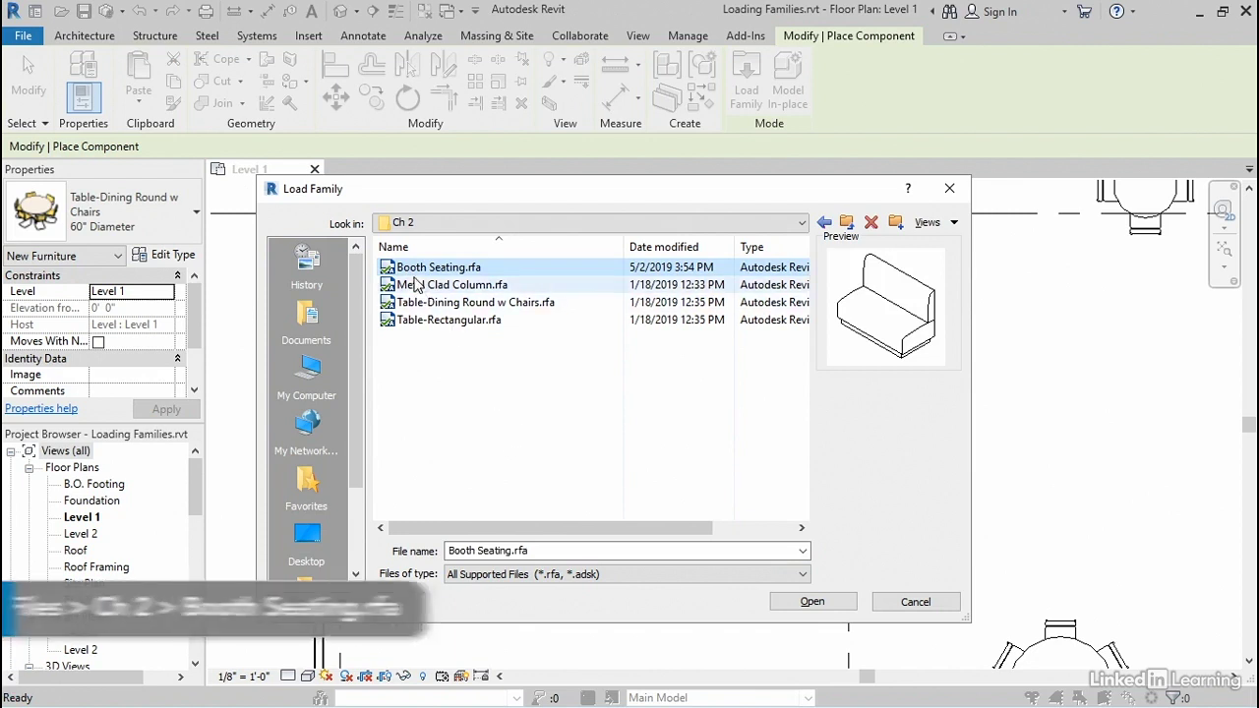
pyautogui.click(813, 602)
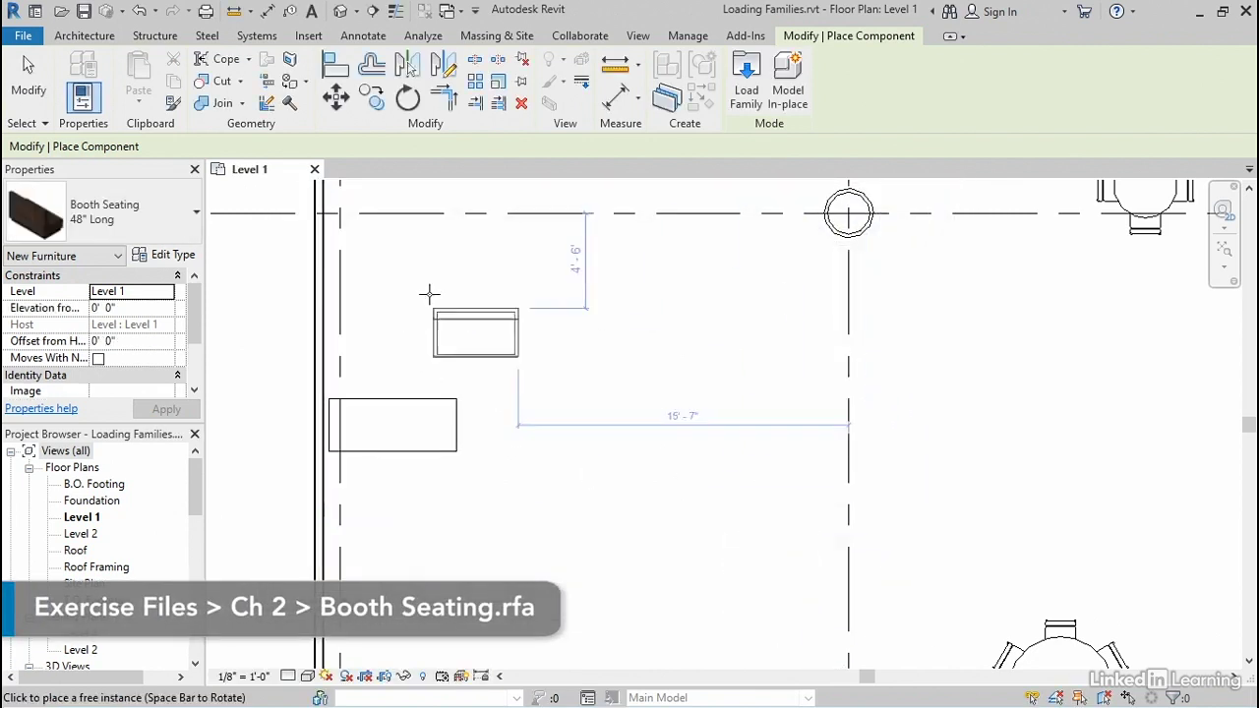
# Place a 72" Long Booth Seating against the upper long edge of the rectangular table, centred on it, and end placement.
pyautogui.click(163, 222)
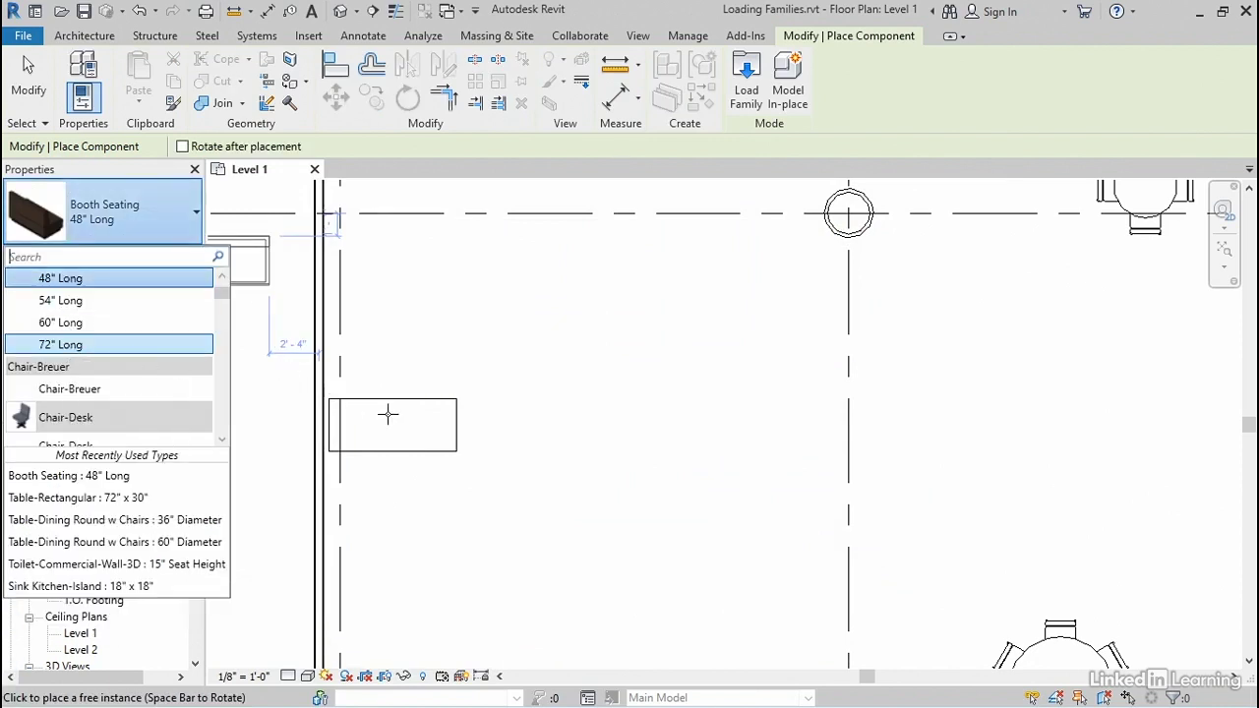
pyautogui.click(65, 346)
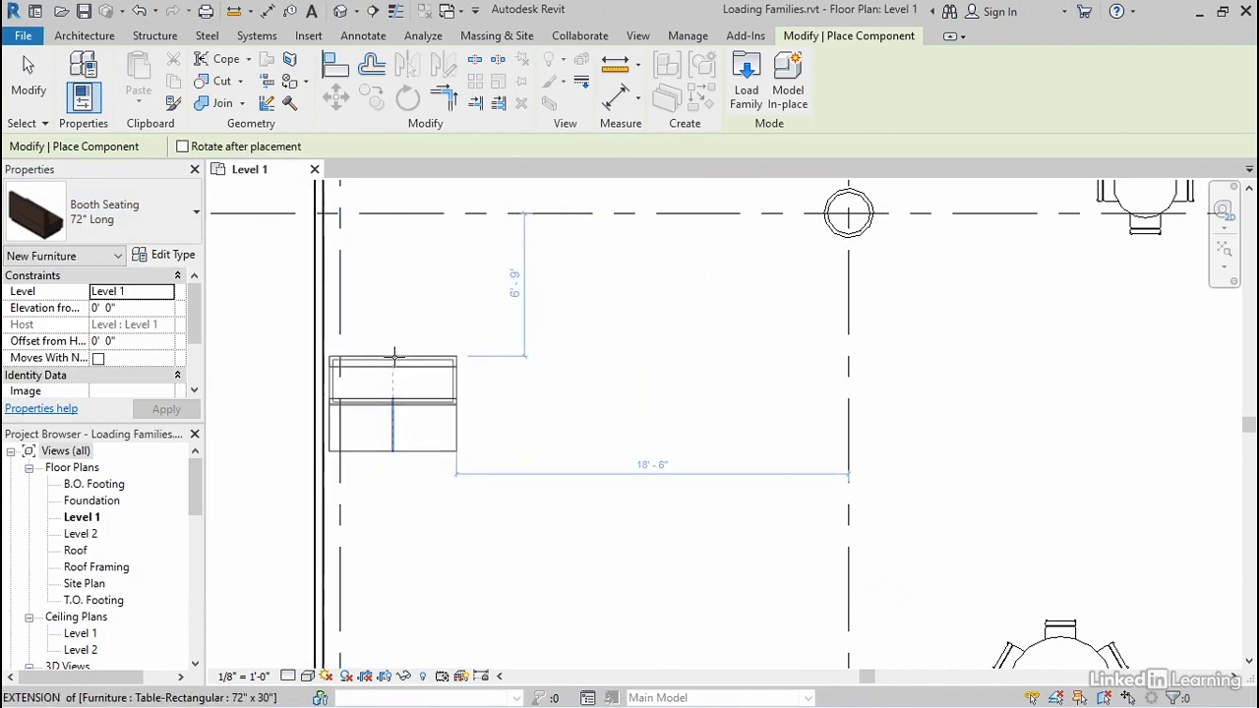
pyautogui.click(393, 356)
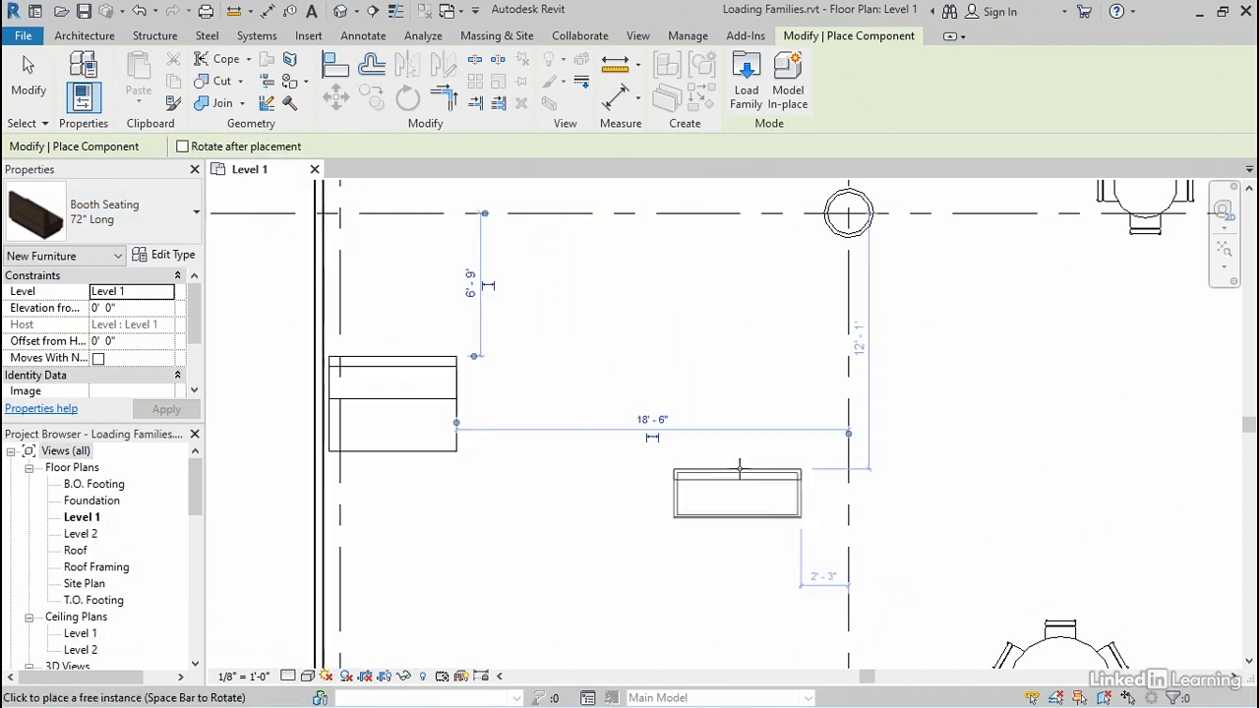
pyautogui.click(13, 87)
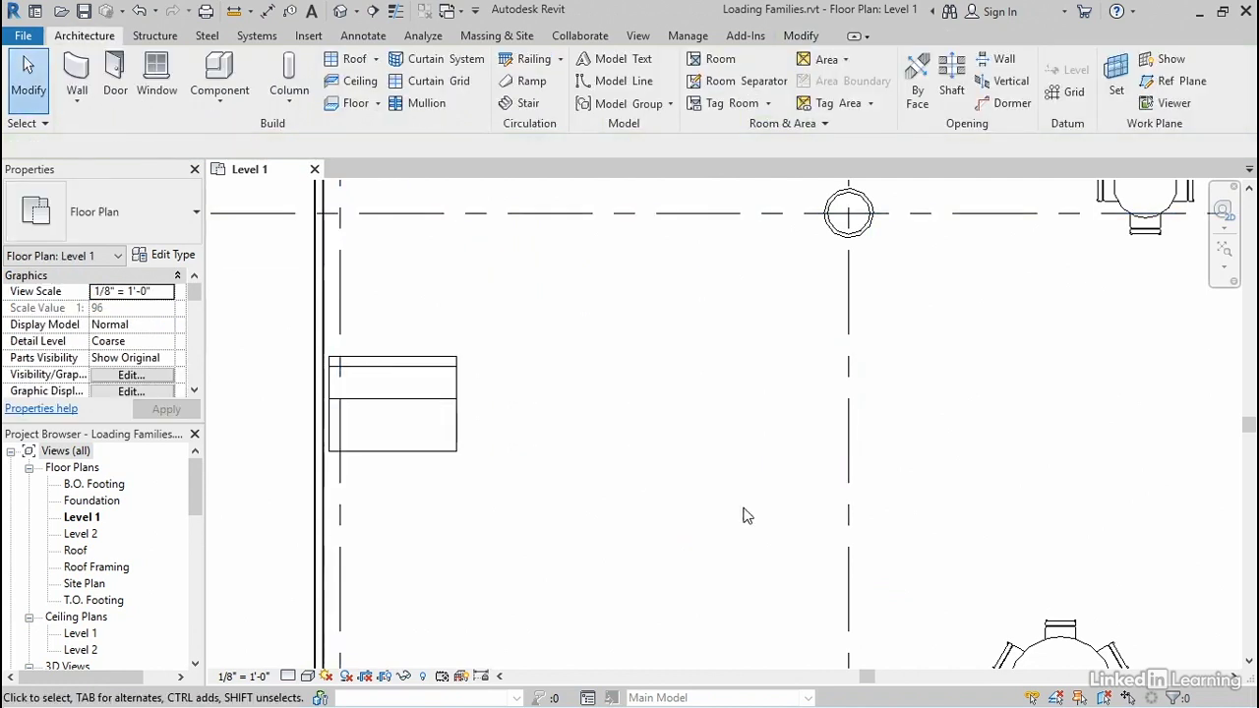
# Mirror a copy of the booth seat to the table's opposite side, using the table's Center (Front/Back) line as the axis.
pyautogui.click(451, 374)
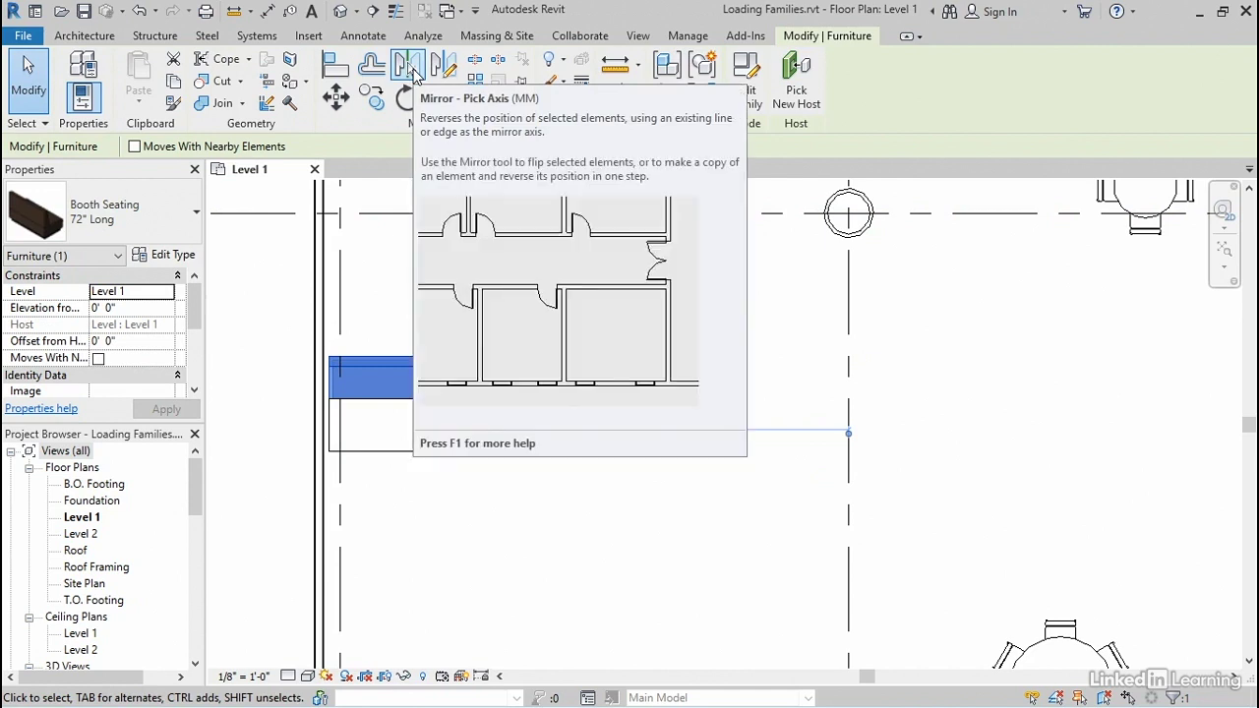
pyautogui.press('m')
pyautogui.press('m')
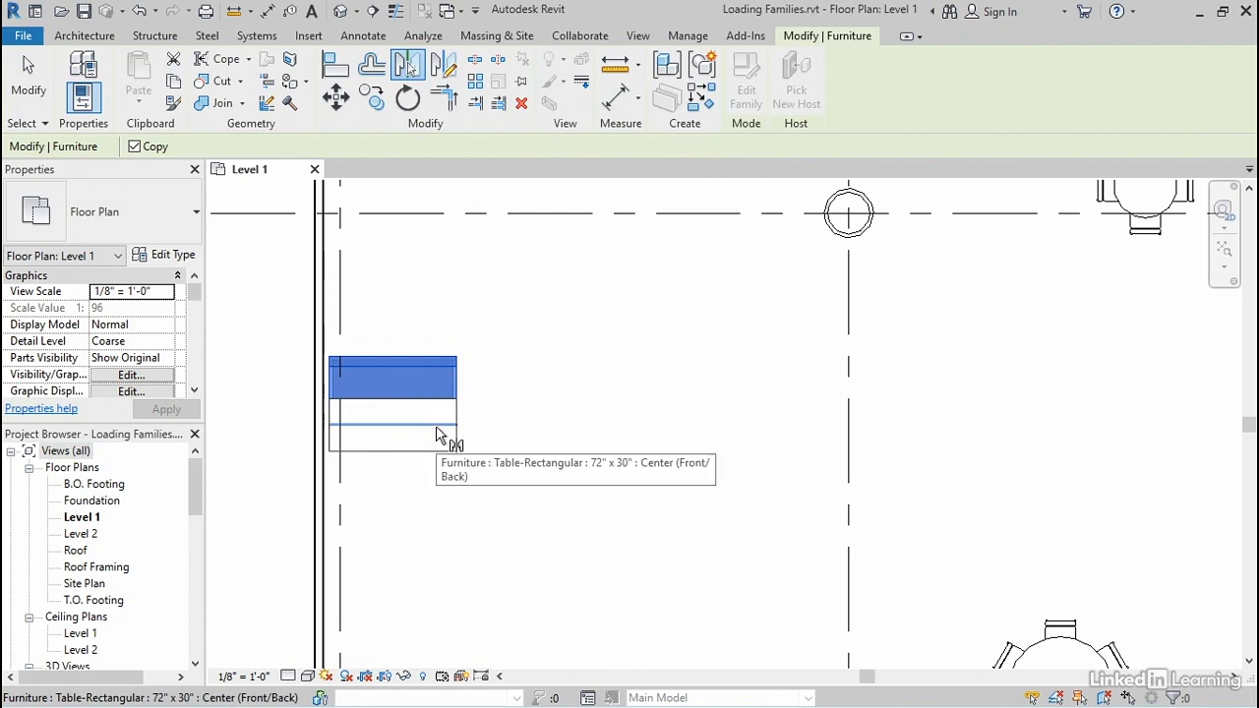
pyautogui.click(435, 424)
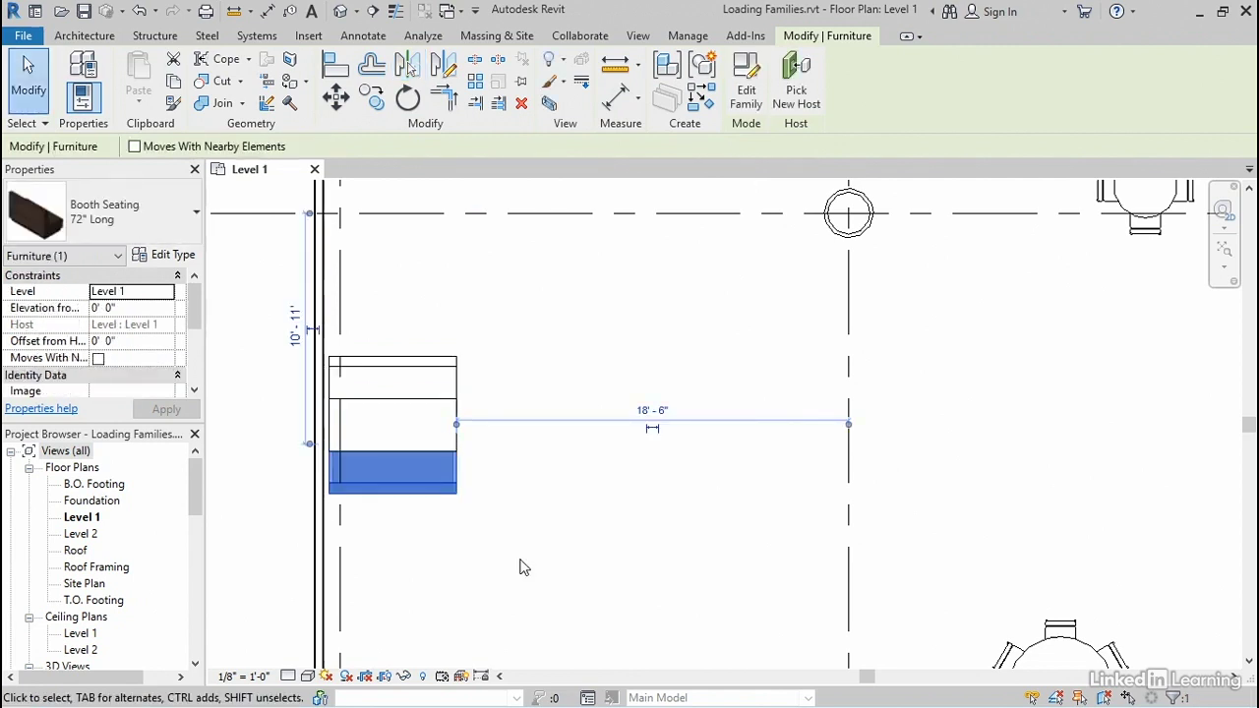
pyautogui.click(491, 551)
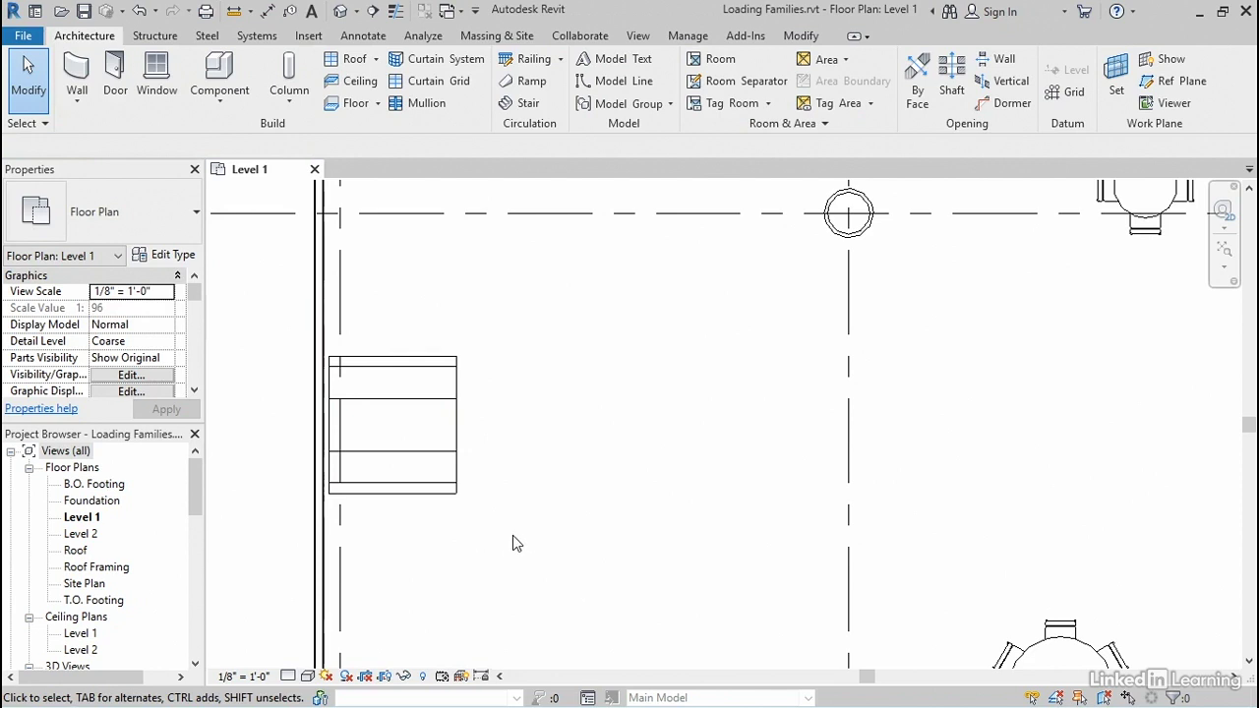
# Copy the table and both booth seats with the Multiple option to two spots directly below, each set back to back with the previous one.
pyautogui.moveTo(512, 535); pyautogui.dragTo(451, 384)
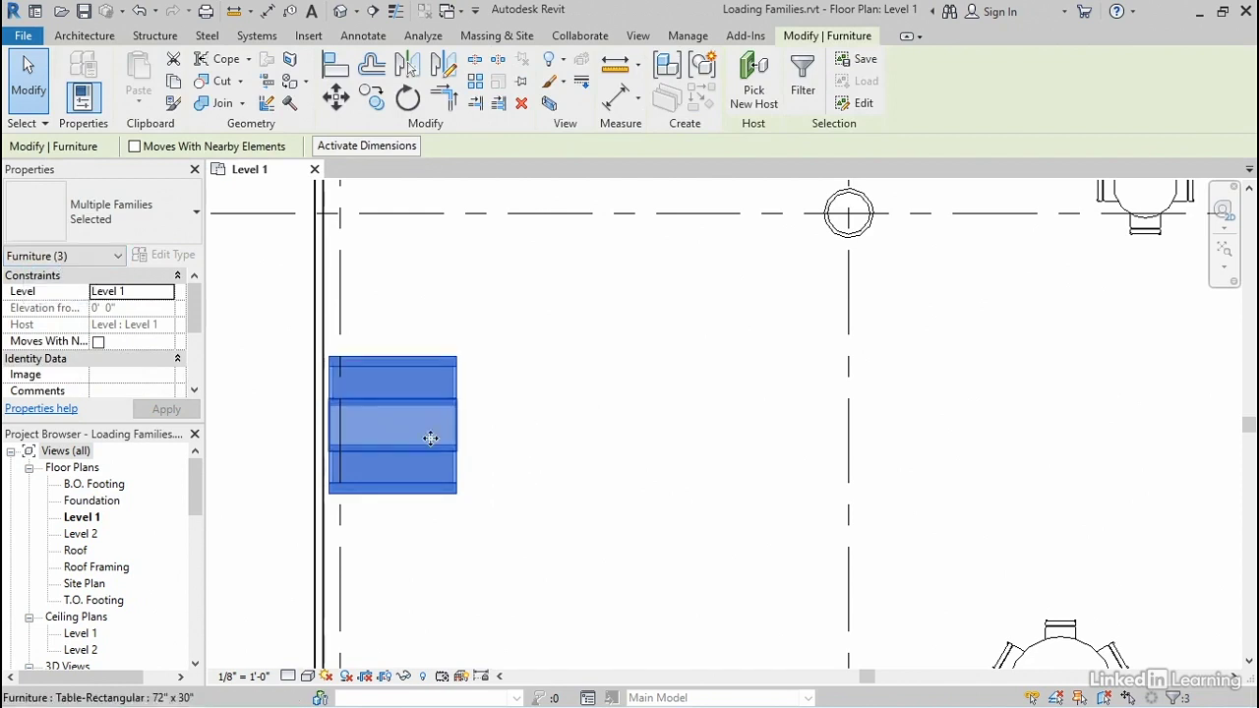
pyautogui.click(370, 99)
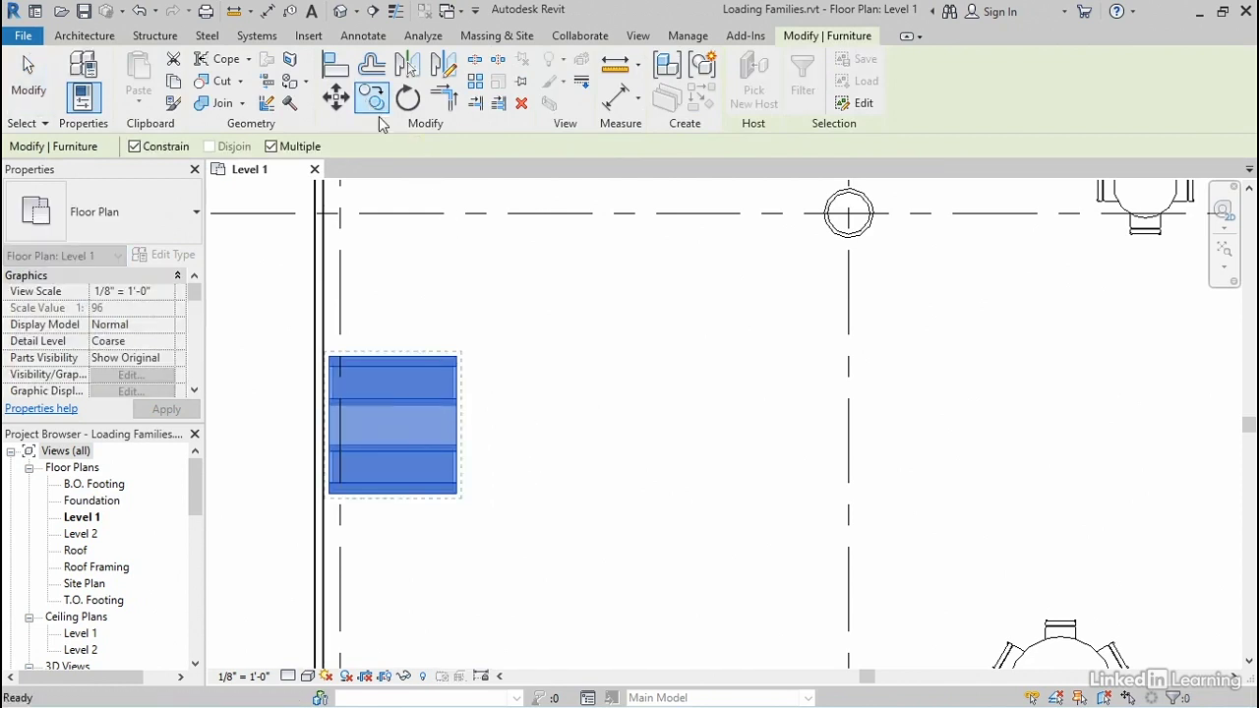
pyautogui.click(457, 356)
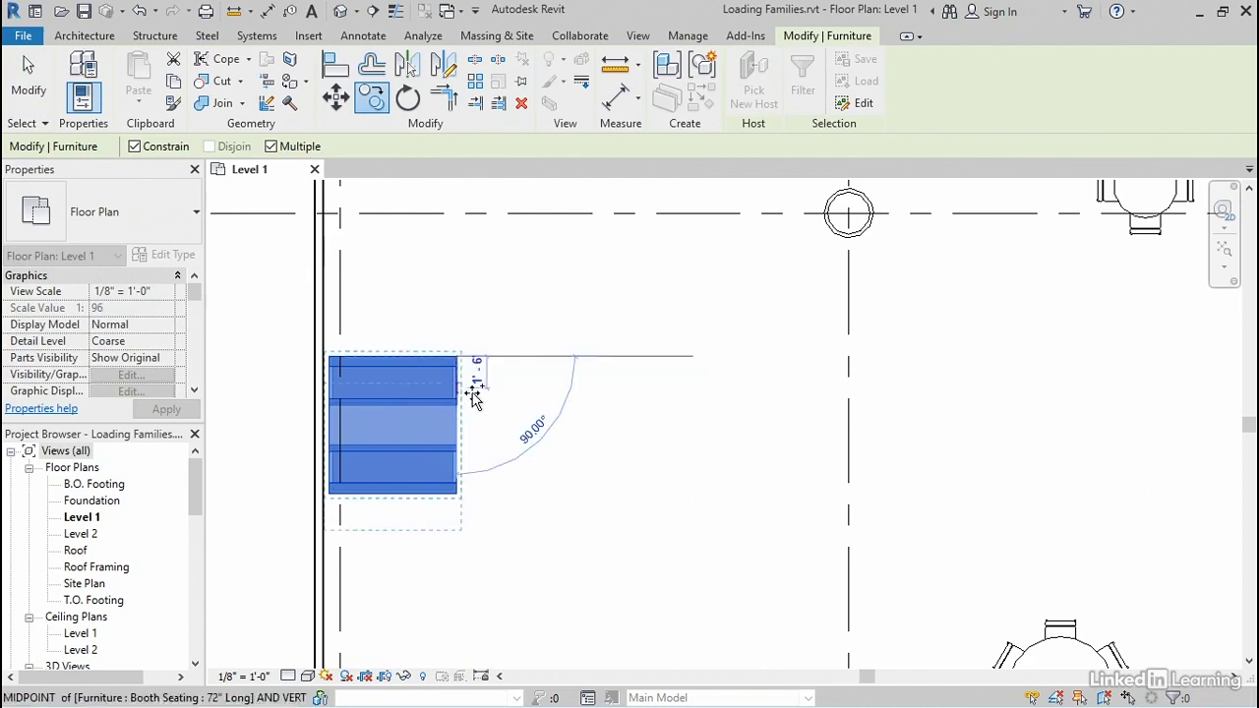
pyautogui.click(454, 494)
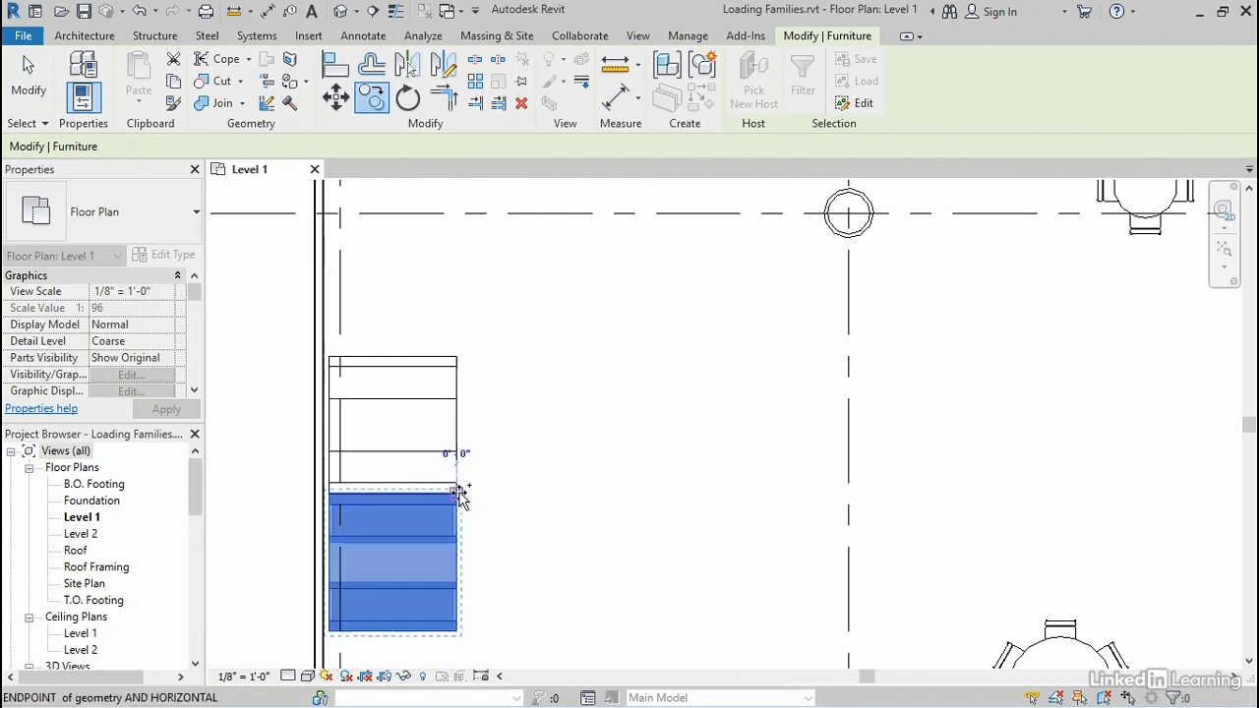
pyautogui.click(457, 629)
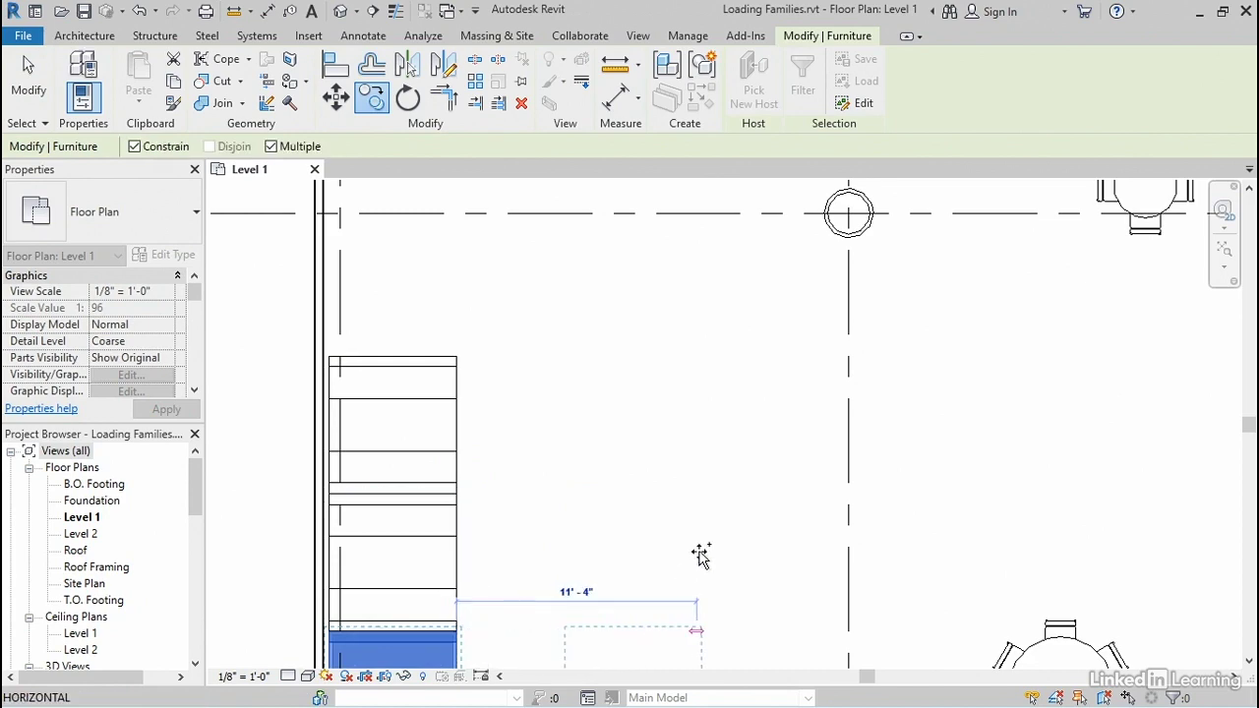
pyautogui.press('Escape')
pyautogui.press('Escape')
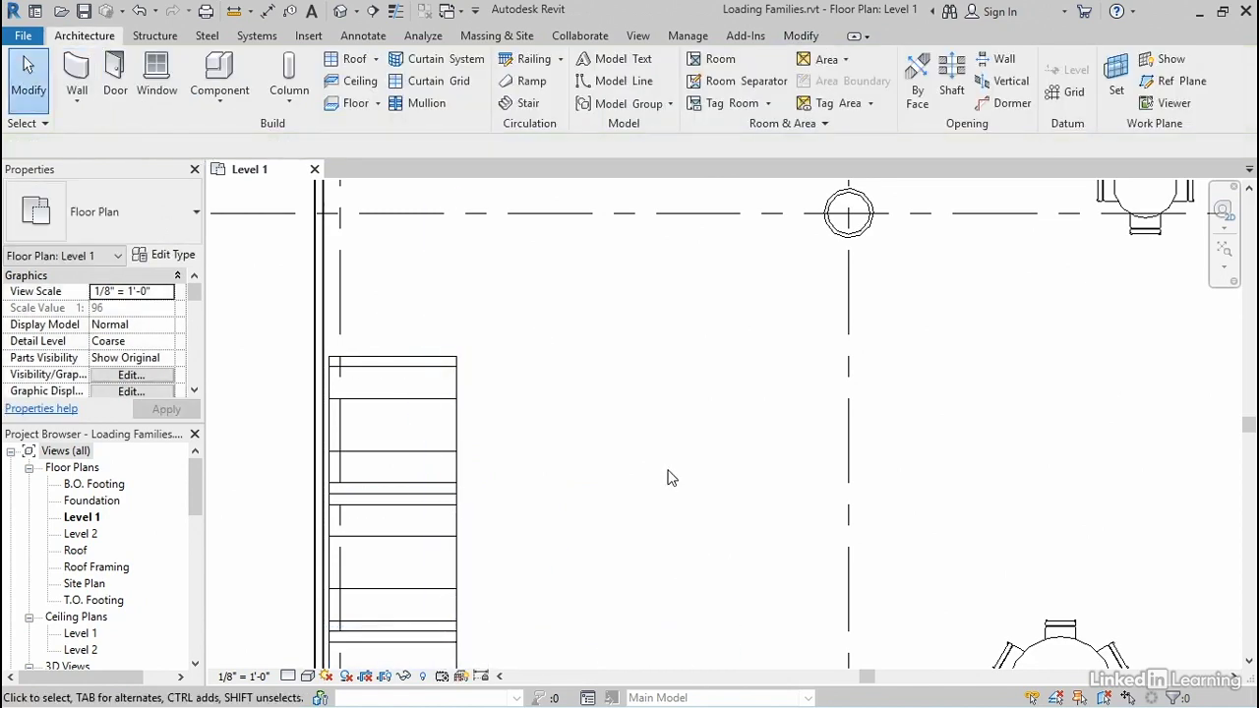
# Open the default 3D view and examine the dining tables, booths and columns inside the building from the rear.
pyautogui.scroll(-5, 674, 476)
pyautogui.scroll(3, 600, 478)
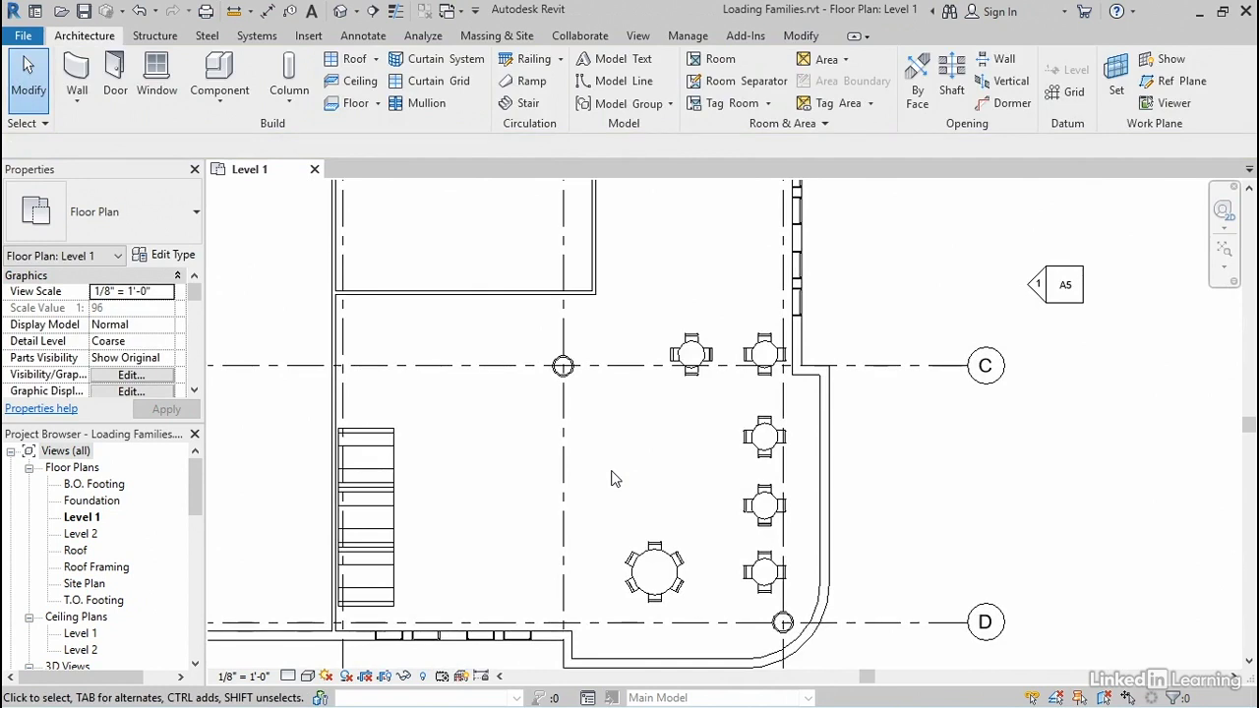
pyautogui.click(341, 11)
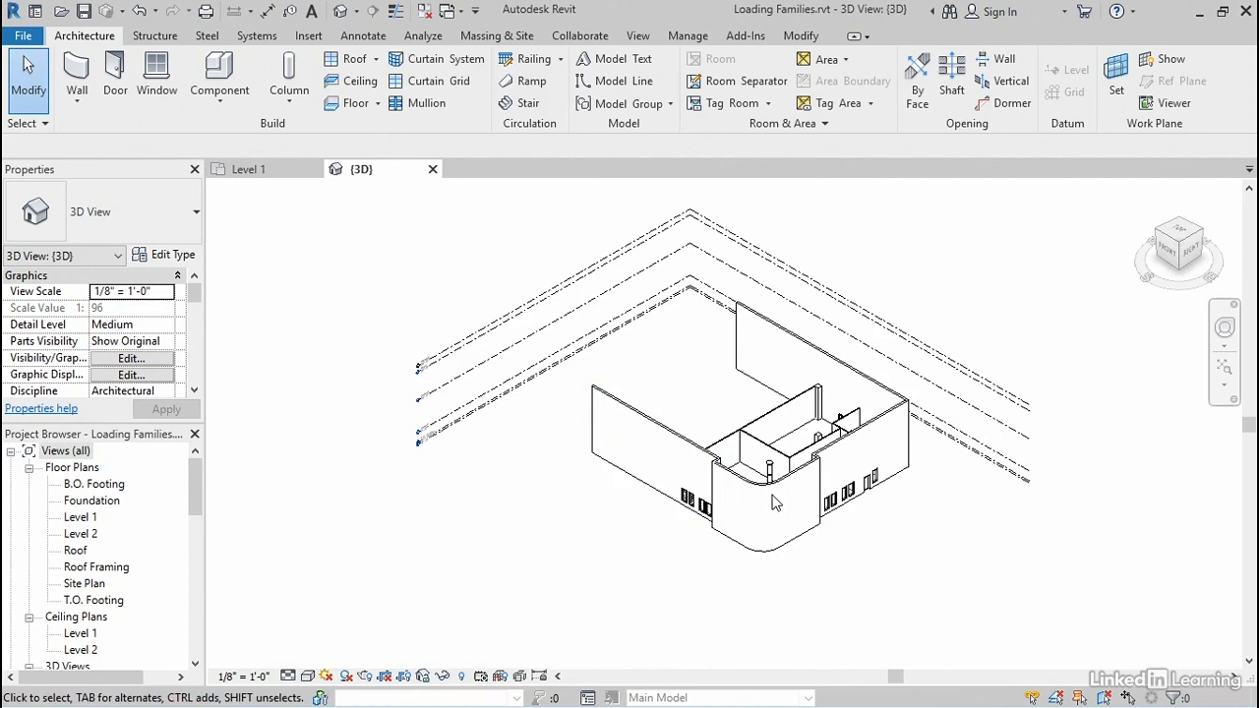
pyautogui.scroll(5, 773, 507)
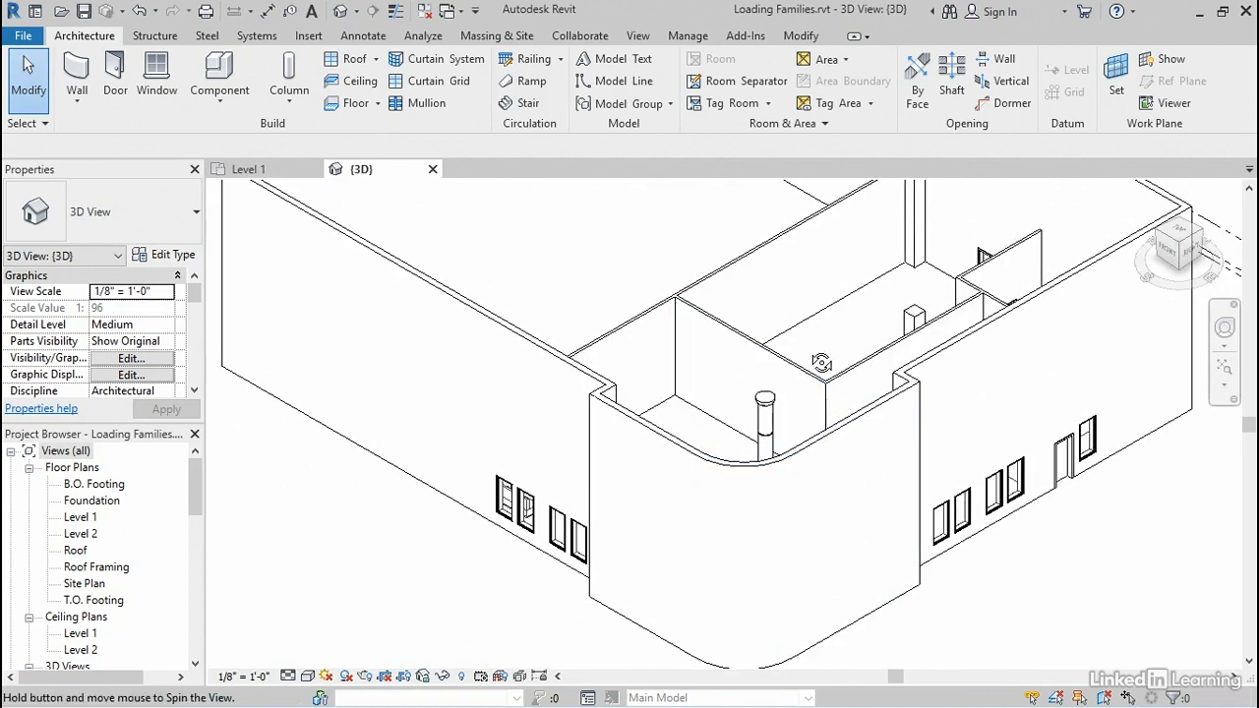
pyautogui.keyDown('shift'); pyautogui.moveTo(811, 399); pyautogui.dragTo(404, 423, button='middle'); pyautogui.keyUp('shift')
pyautogui.moveTo(436, 239); pyautogui.dragTo(719, 512, button='middle')
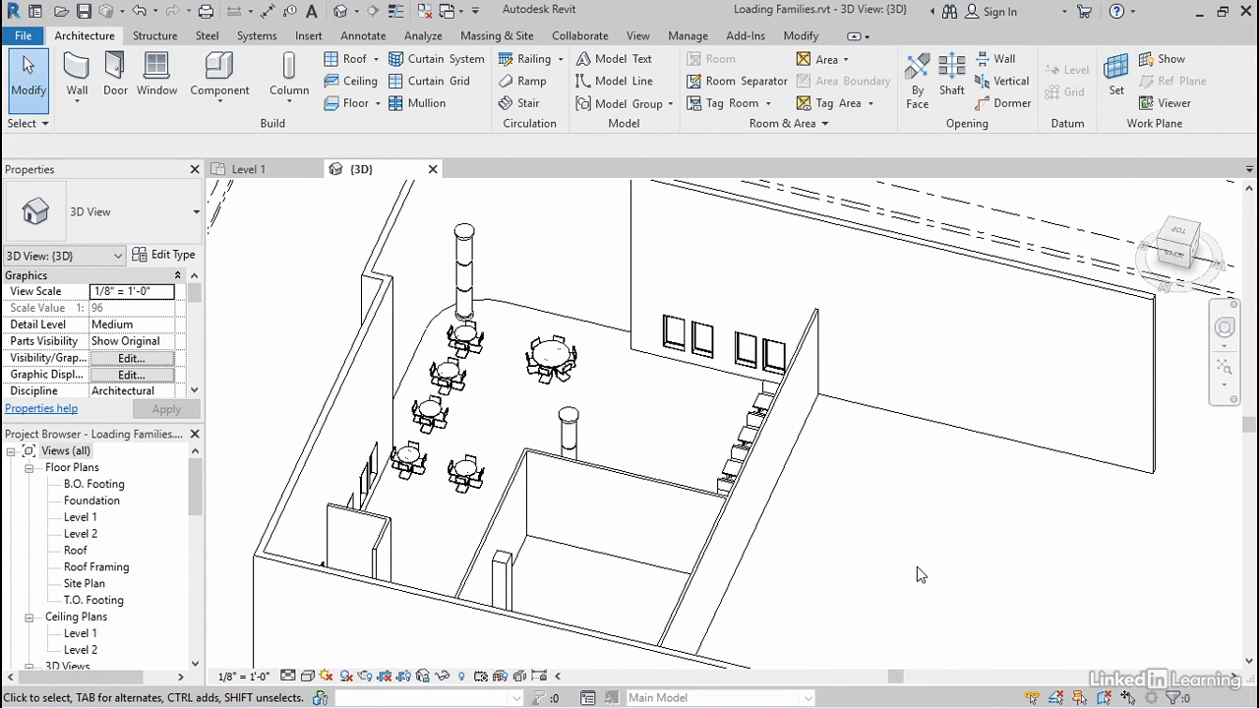